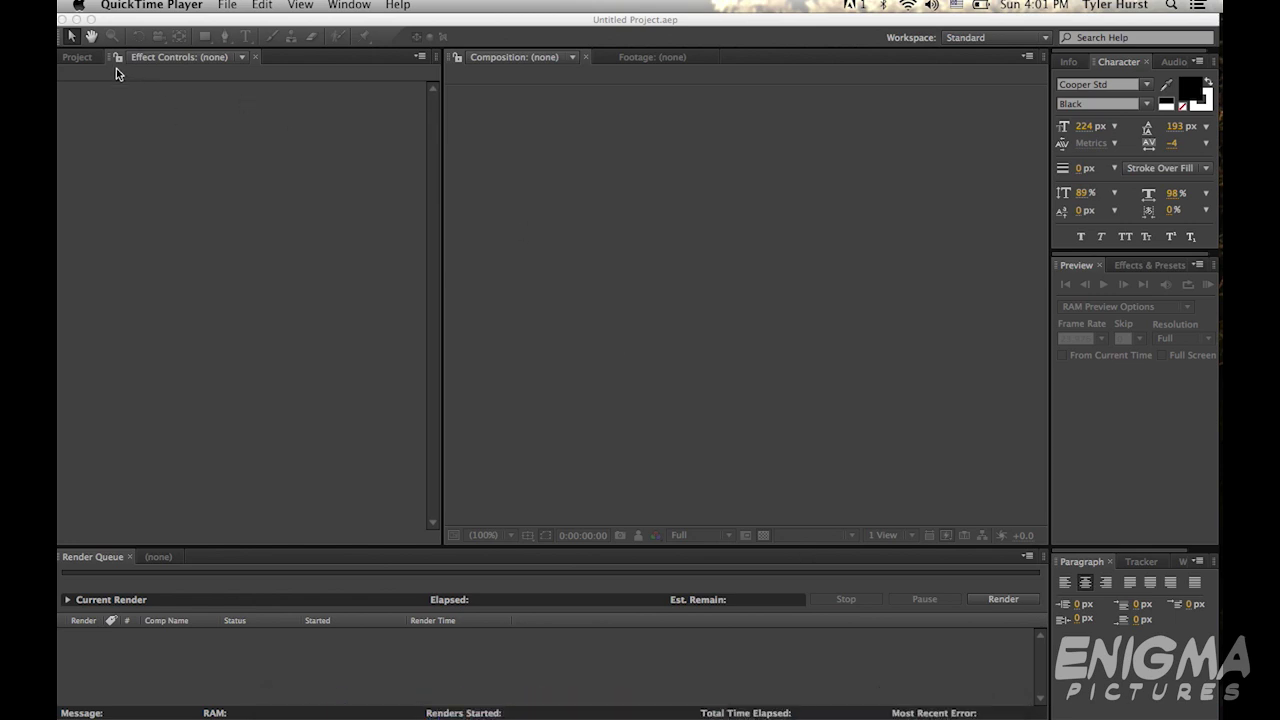
- Bring After Effects forward, showing the empty project's Project panel
{"action": "left_click", "coordinate": [88, 62]}
{"action": "left_click", "coordinate": [80, 60]}
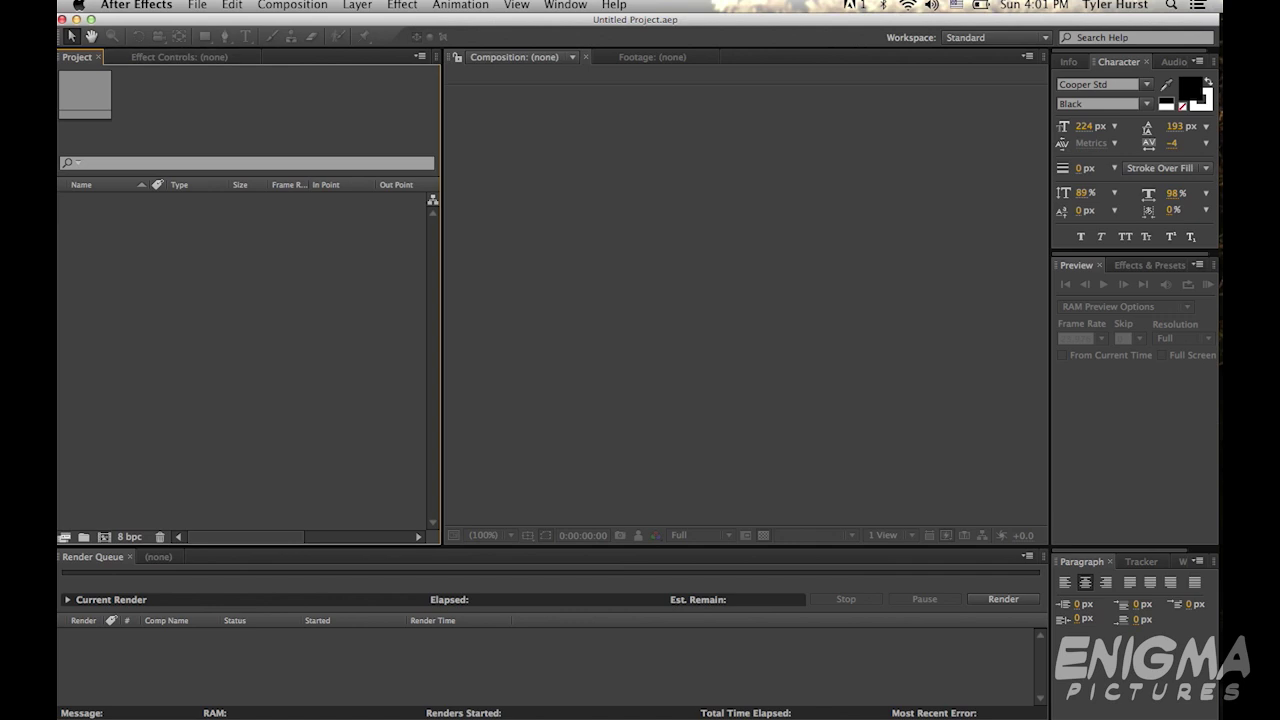
{"action": "left_click", "coordinate": [292, 5]}
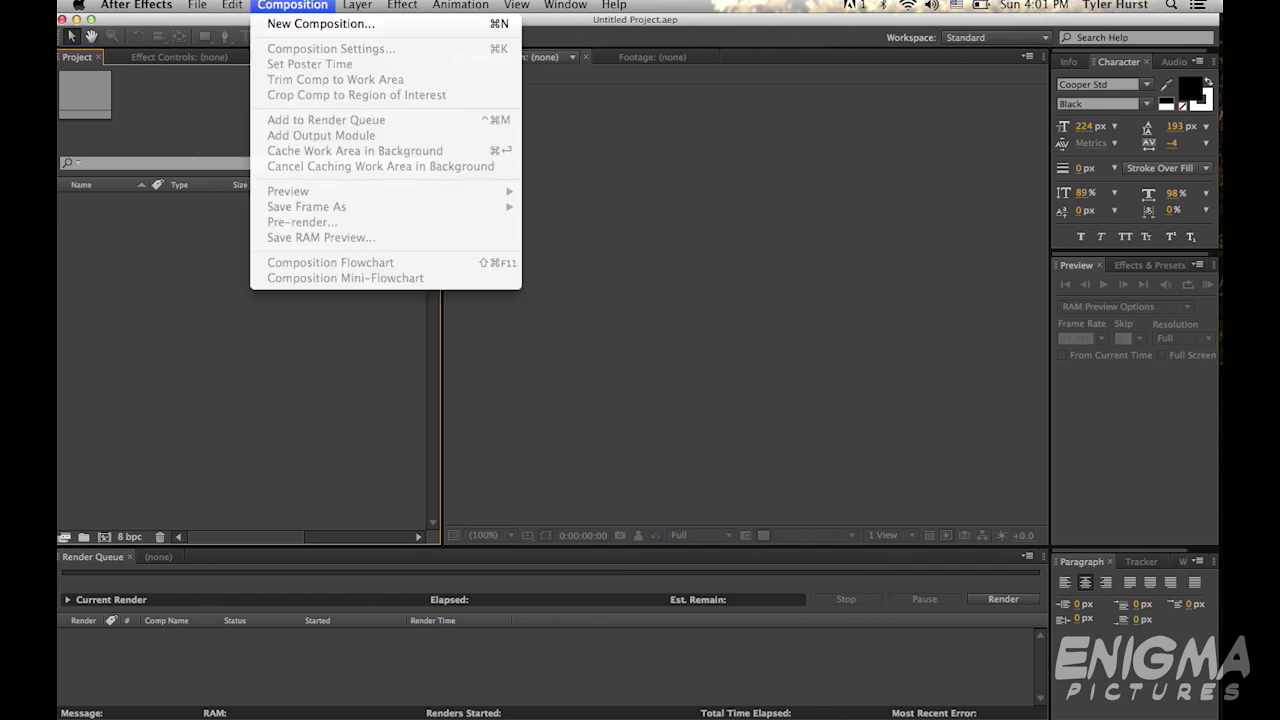
- Create Comp 1 as a new 1920×1080 composition
{"action": "left_click", "coordinate": [283, 24]}
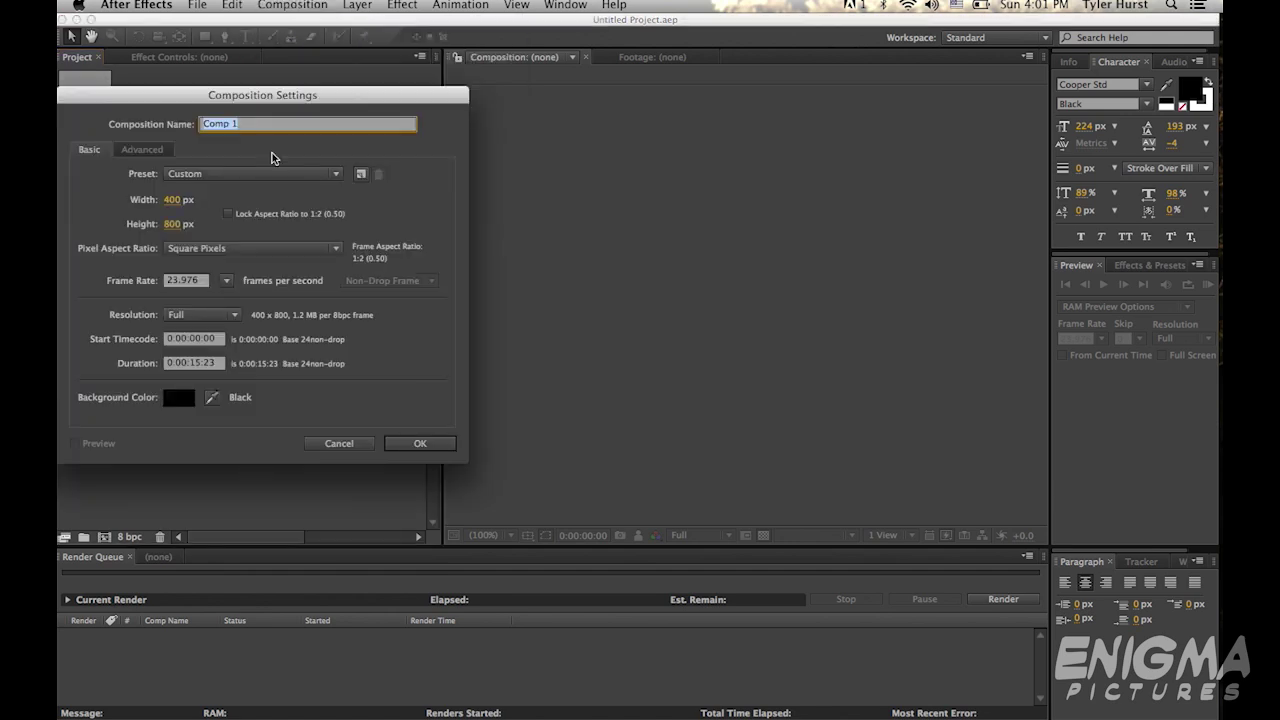
{"action": "left_click", "coordinate": [171, 200]}
{"action": "type", "text": "1920"}
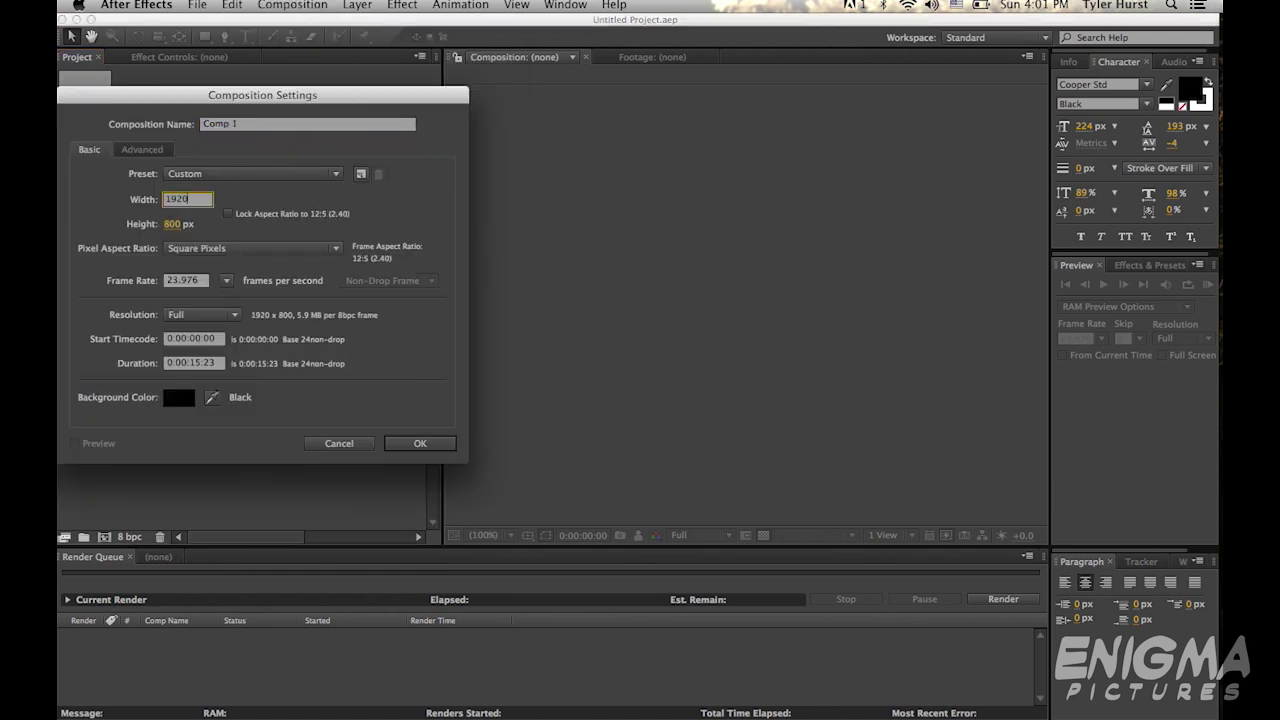
{"action": "key", "text": "Tab"}
{"action": "type", "text": "1080"}
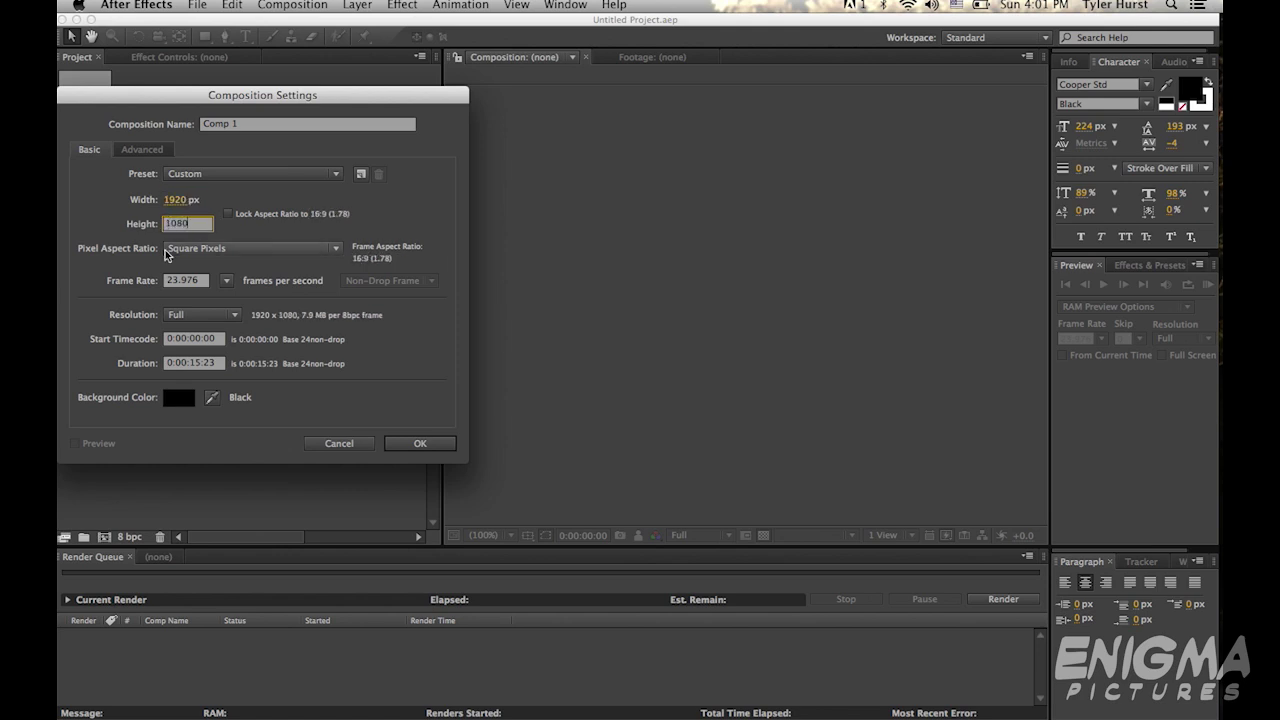
{"action": "left_click", "coordinate": [265, 394]}
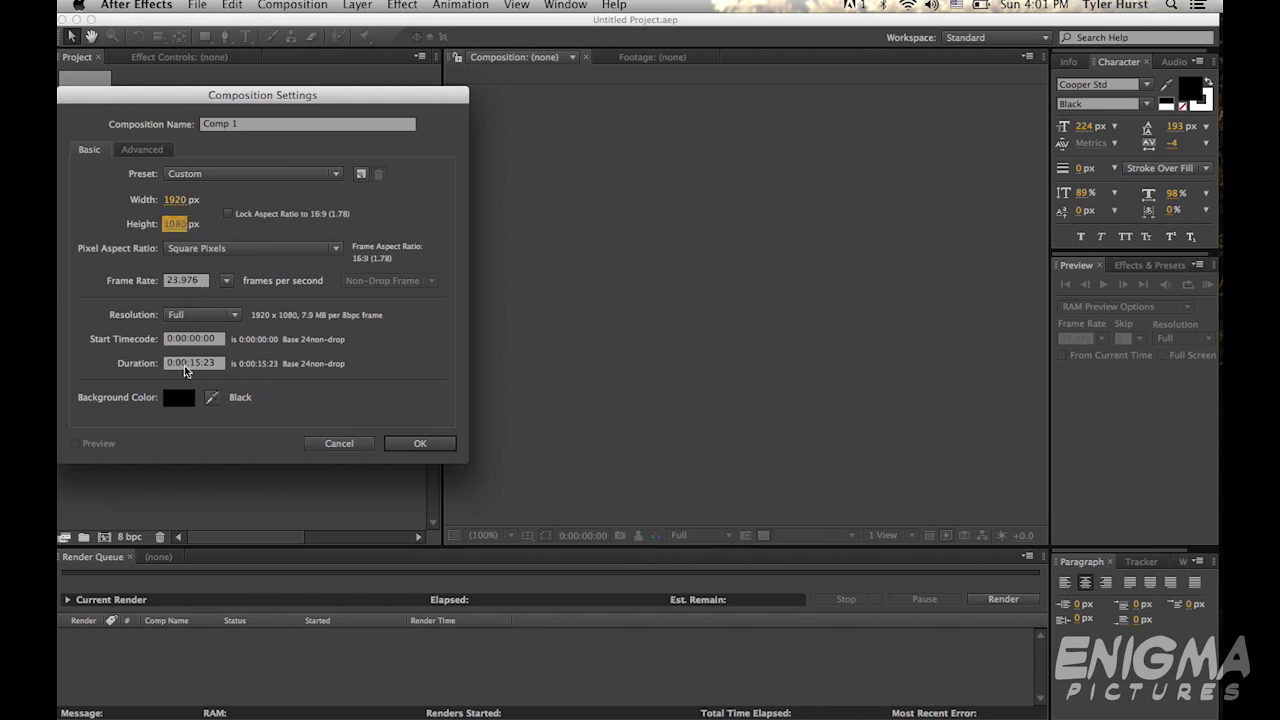
{"action": "left_click", "coordinate": [407, 444]}
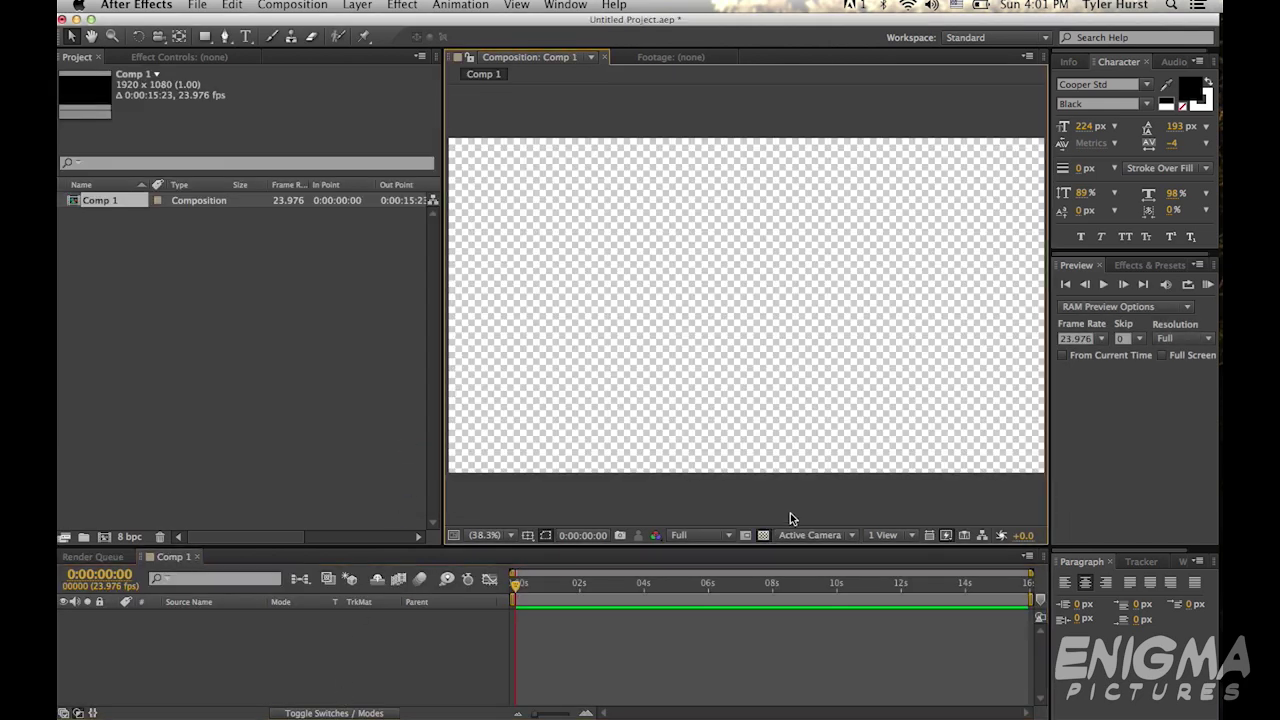
- Add a new solid layer named 'element' to Comp 1
{"action": "left_click", "coordinate": [419, 641]}
{"action": "key", "text": "ctrl+y"}
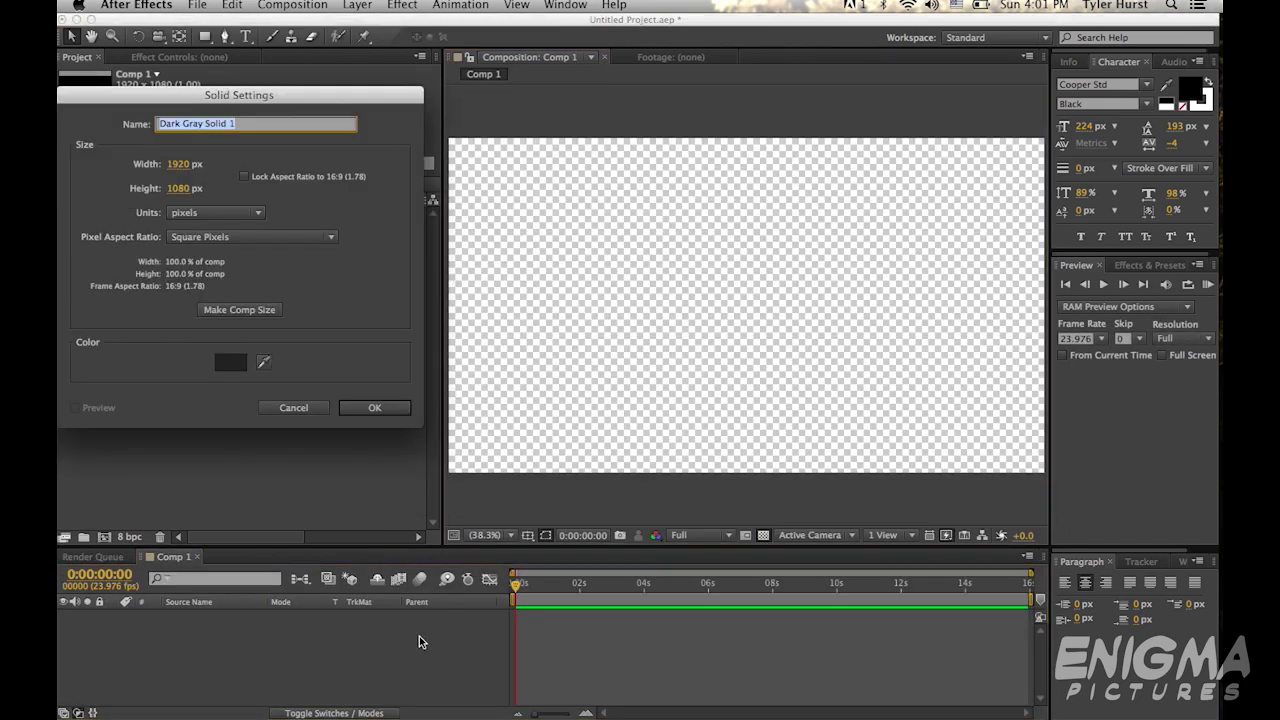
{"action": "type", "text": "elem"}
{"action": "type", "text": "ent"}
{"action": "key", "text": "Return"}
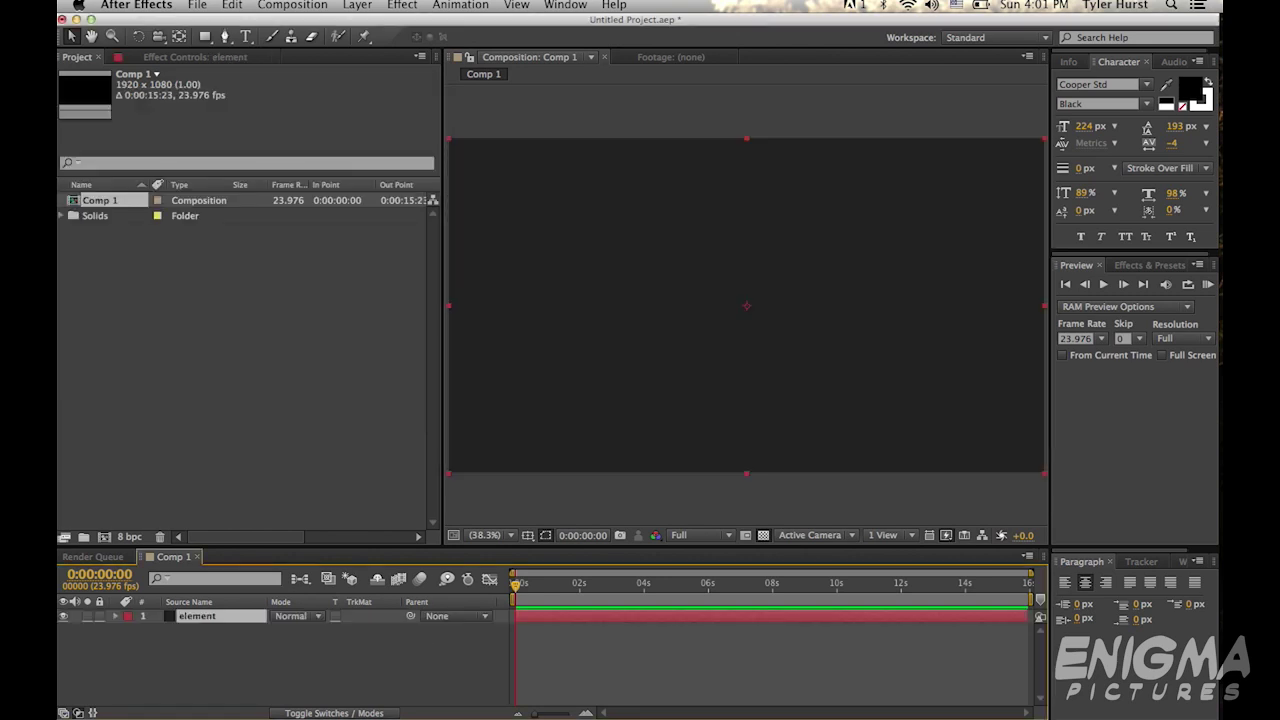
- Apply the Video Copilot Element effect from Effects & Presets to the element layer
{"action": "left_click", "coordinate": [1152, 265]}
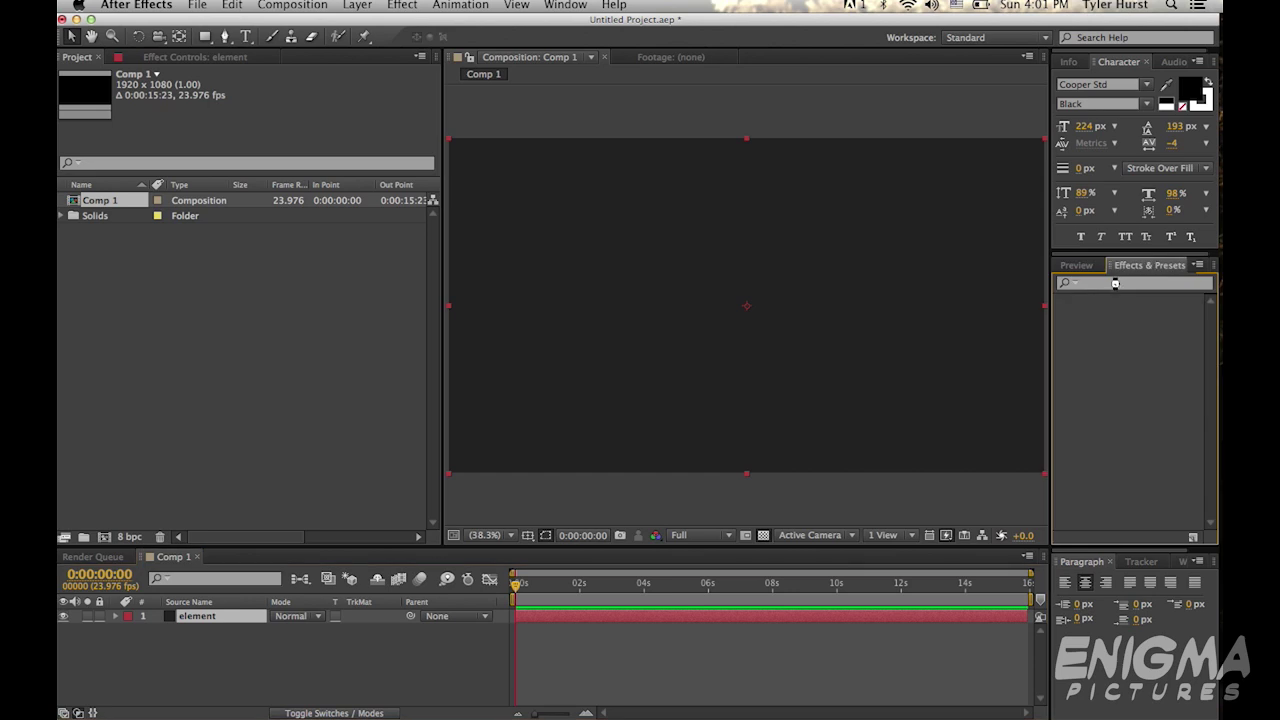
{"action": "left_click", "coordinate": [1111, 286]}
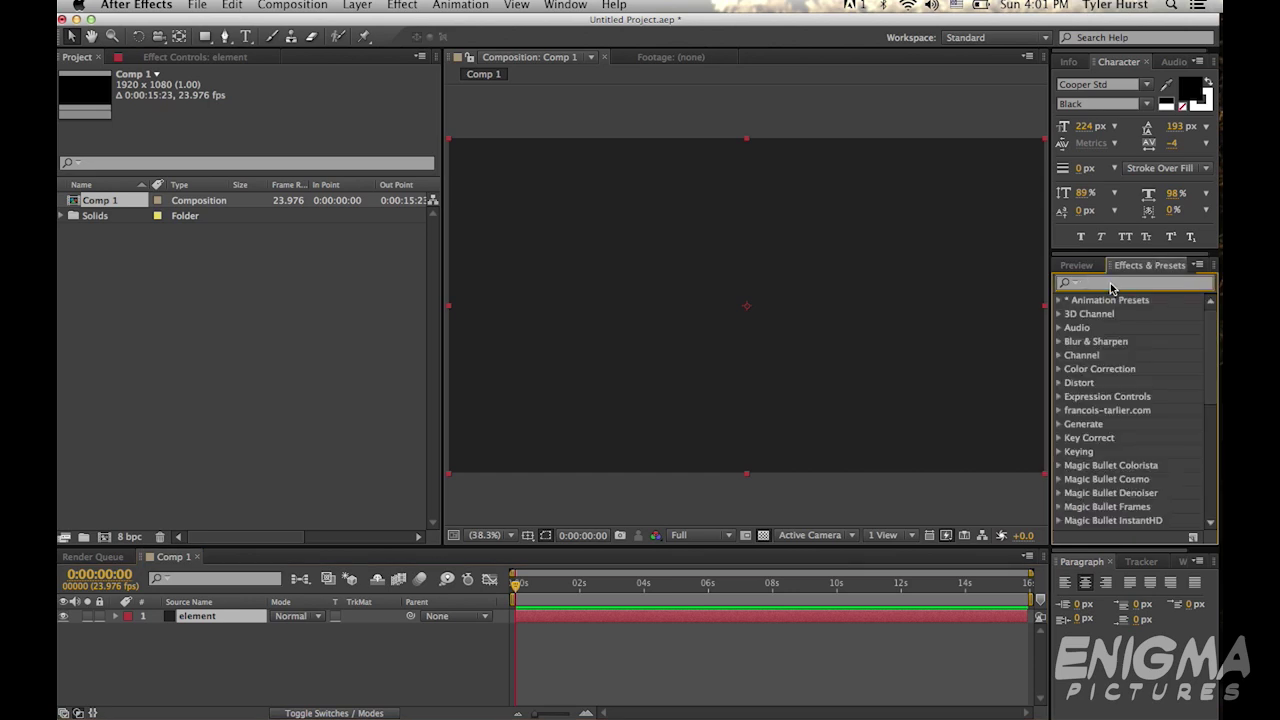
{"action": "type", "text": "eleme"}
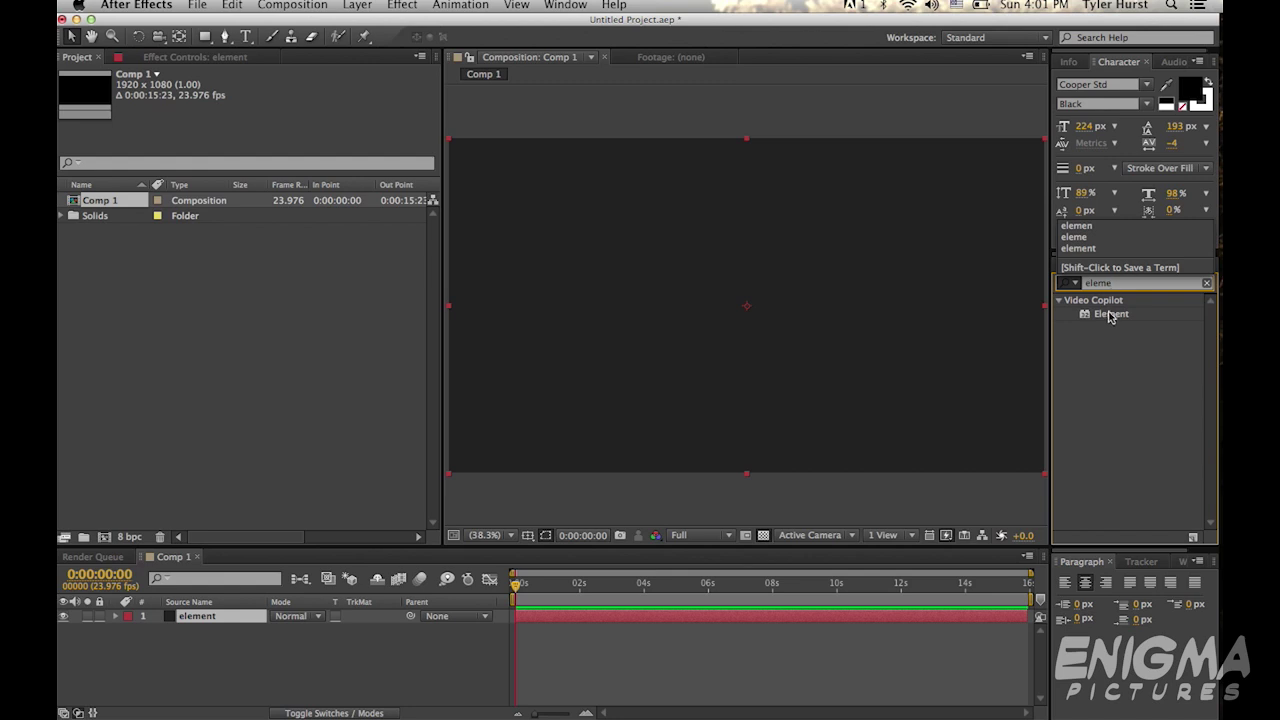
{"action": "left_click_drag", "start_coordinate": [1109, 316], "coordinate": [801, 274]}
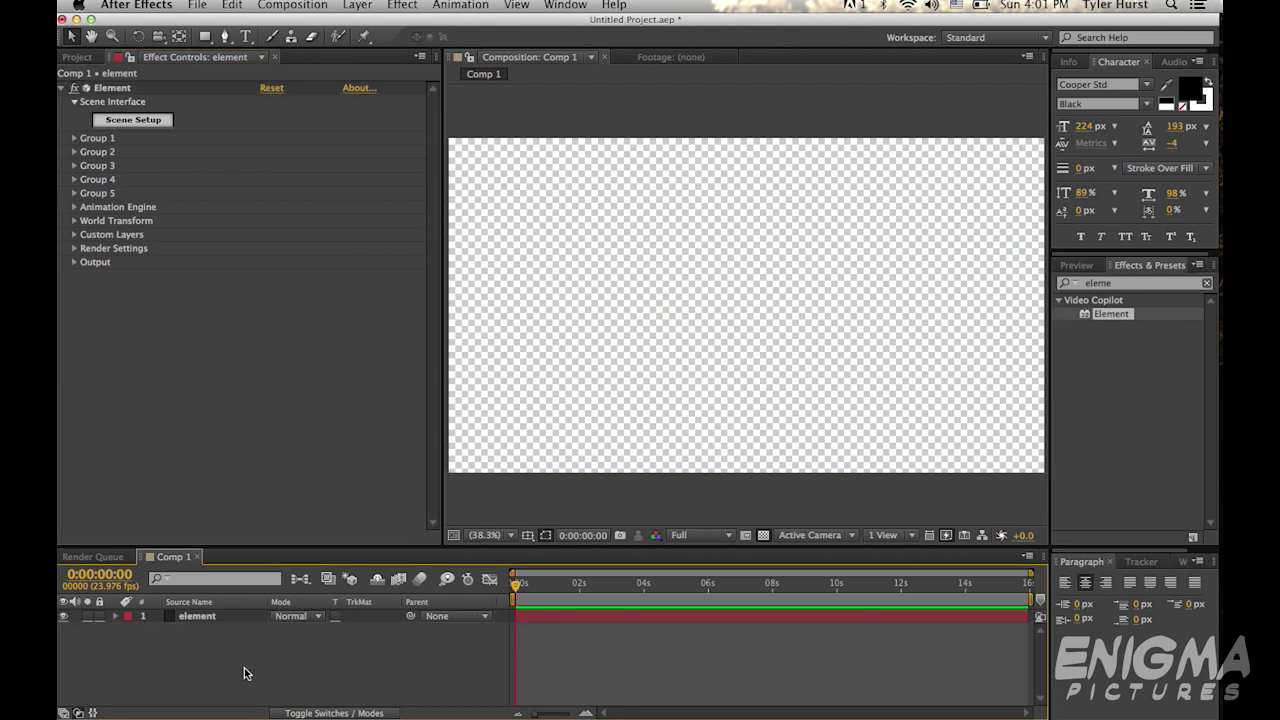
- Add a black solid named 'background', keeping the element layer above it
{"action": "key", "text": "ctrl+y"}
{"action": "type", "text": "background"}
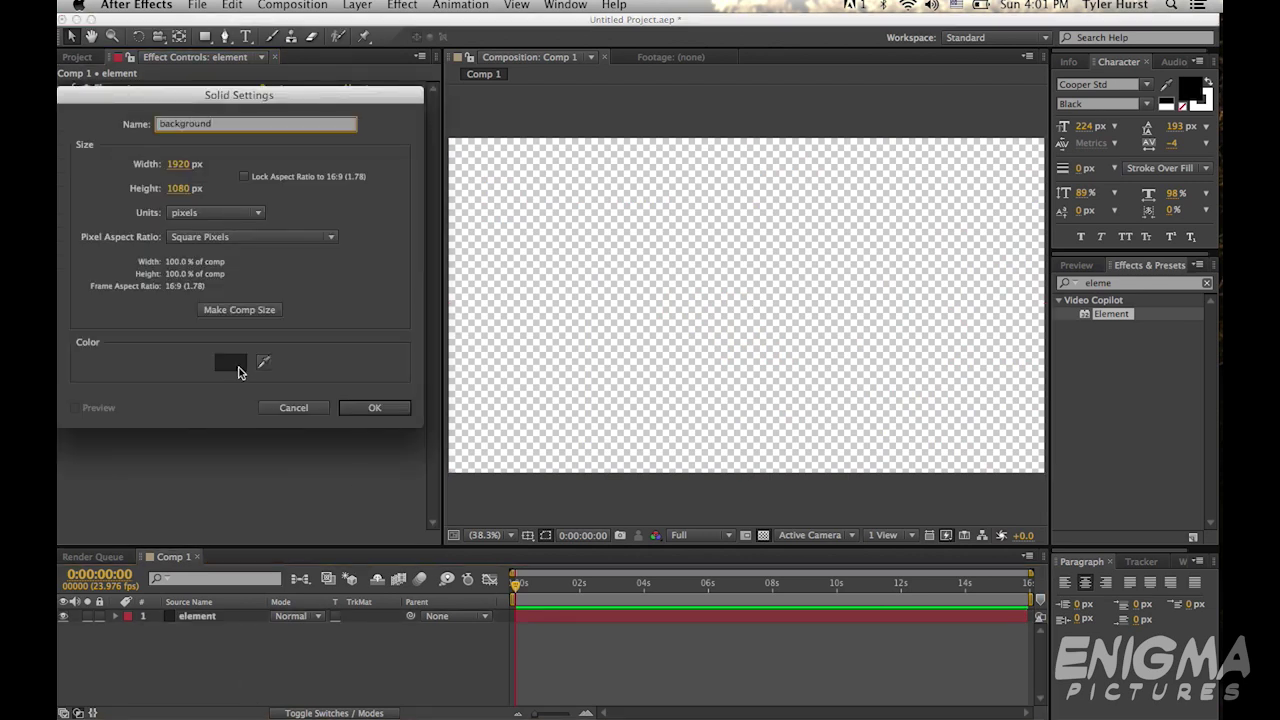
{"action": "left_click", "coordinate": [238, 366]}
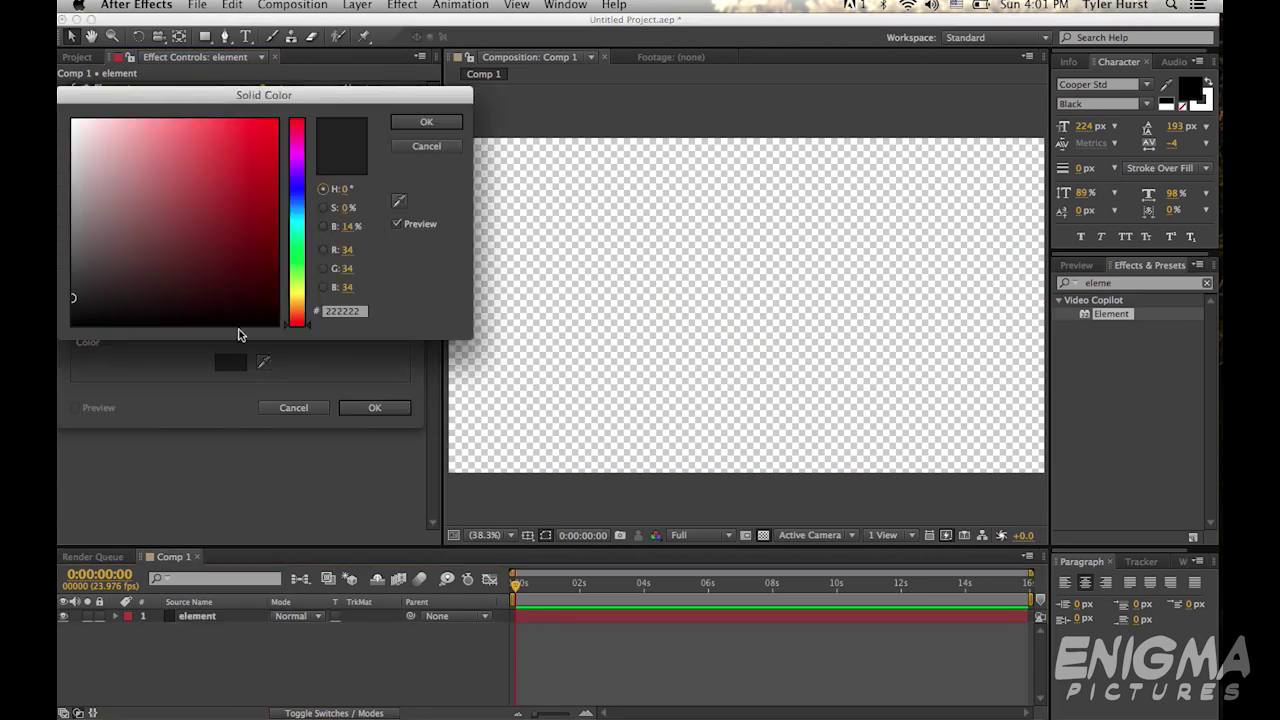
{"action": "left_click", "coordinate": [434, 118]}
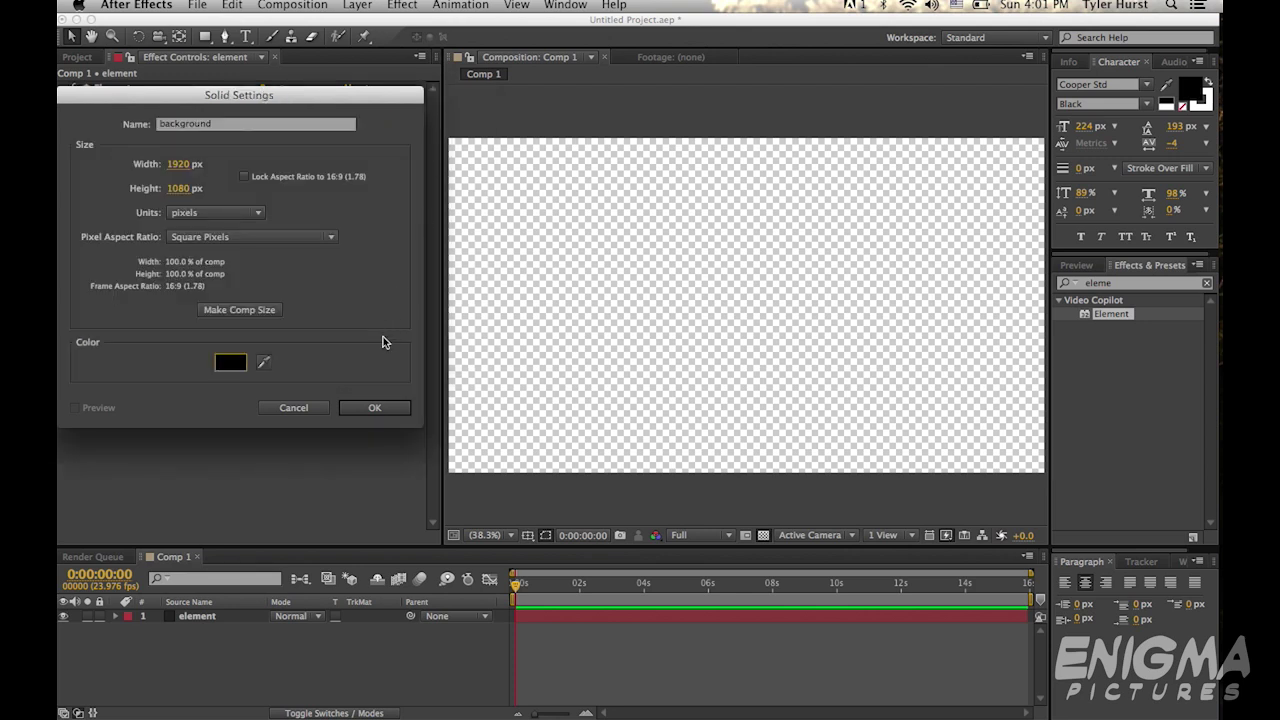
{"action": "left_click", "coordinate": [372, 407]}
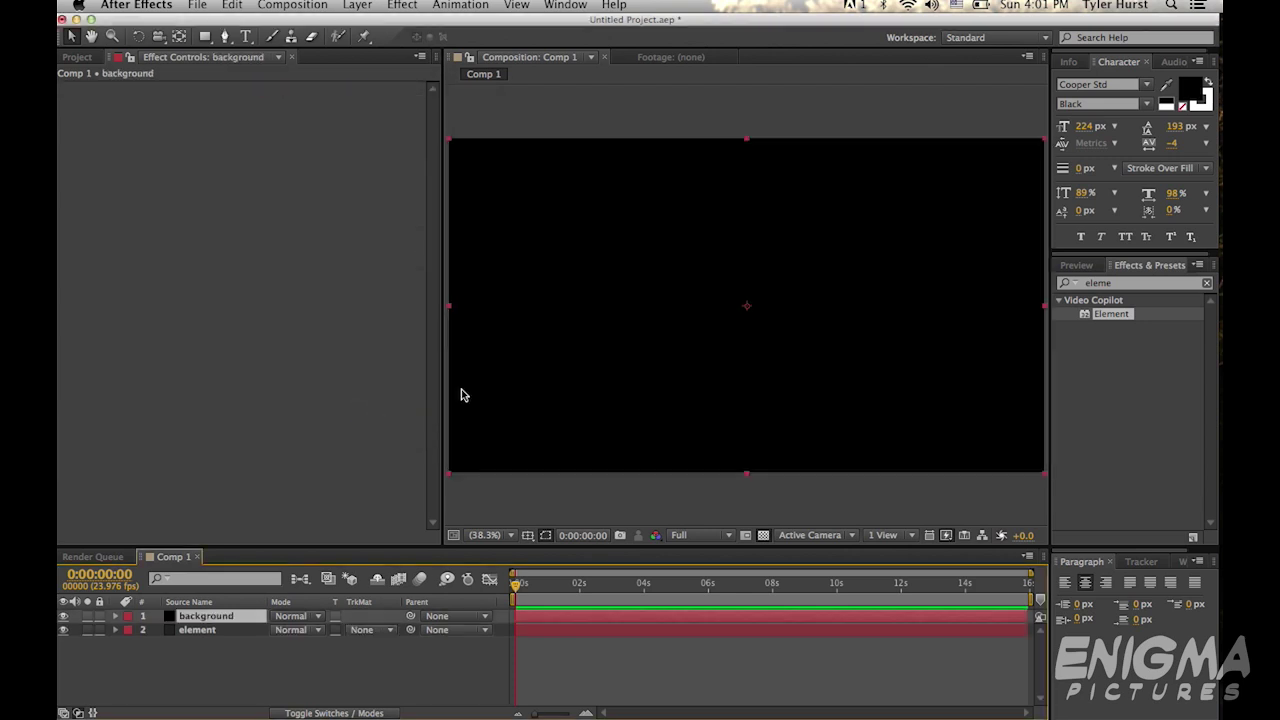
{"action": "left_click_drag", "start_coordinate": [229, 620], "coordinate": [220, 683]}
- Expand Element's Custom Layers > Custom Text and Masks to show Path Layer 1–10
{"action": "left_click", "coordinate": [229, 620]}
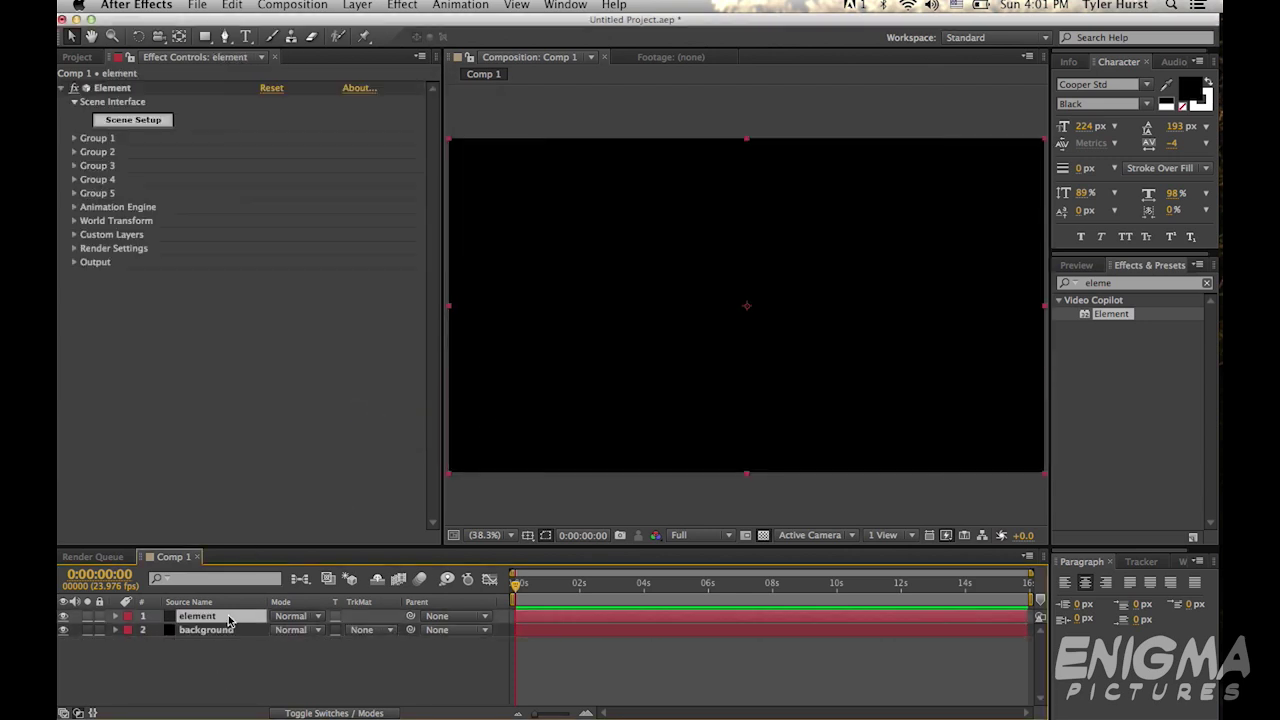
{"action": "left_click", "coordinate": [73, 236]}
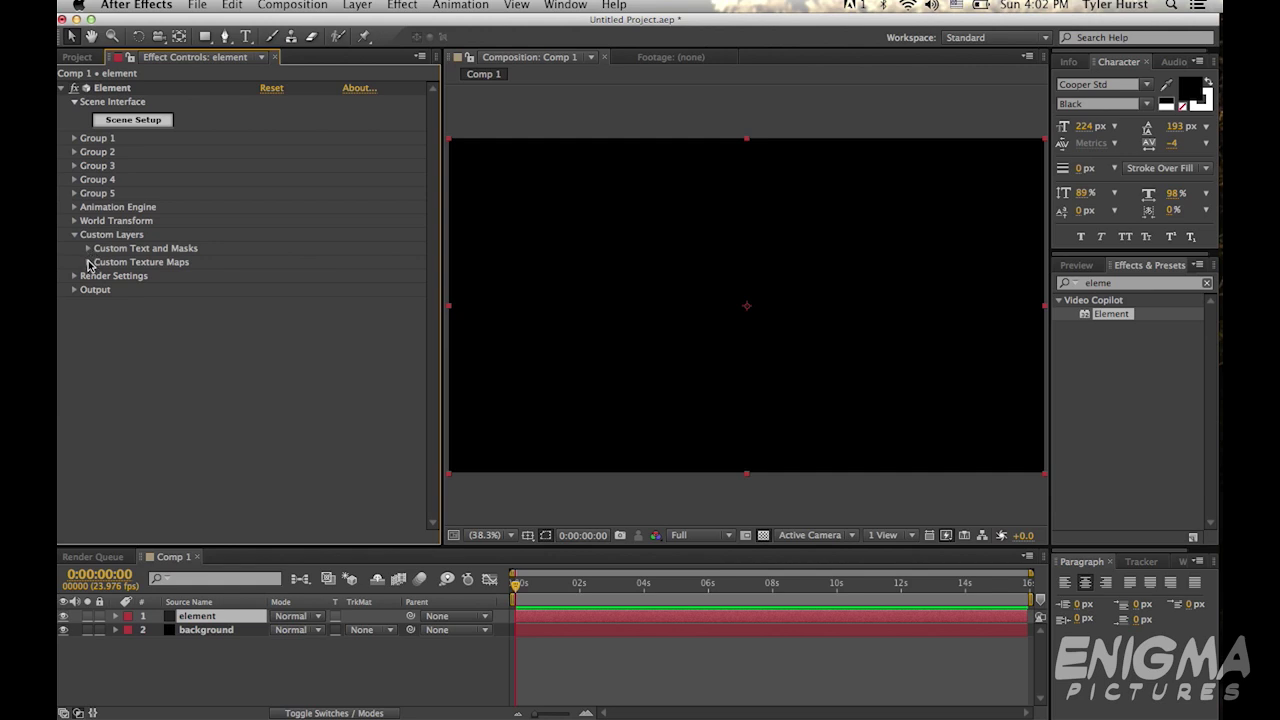
{"action": "left_click", "coordinate": [87, 262]}
{"action": "left_click", "coordinate": [88, 249]}
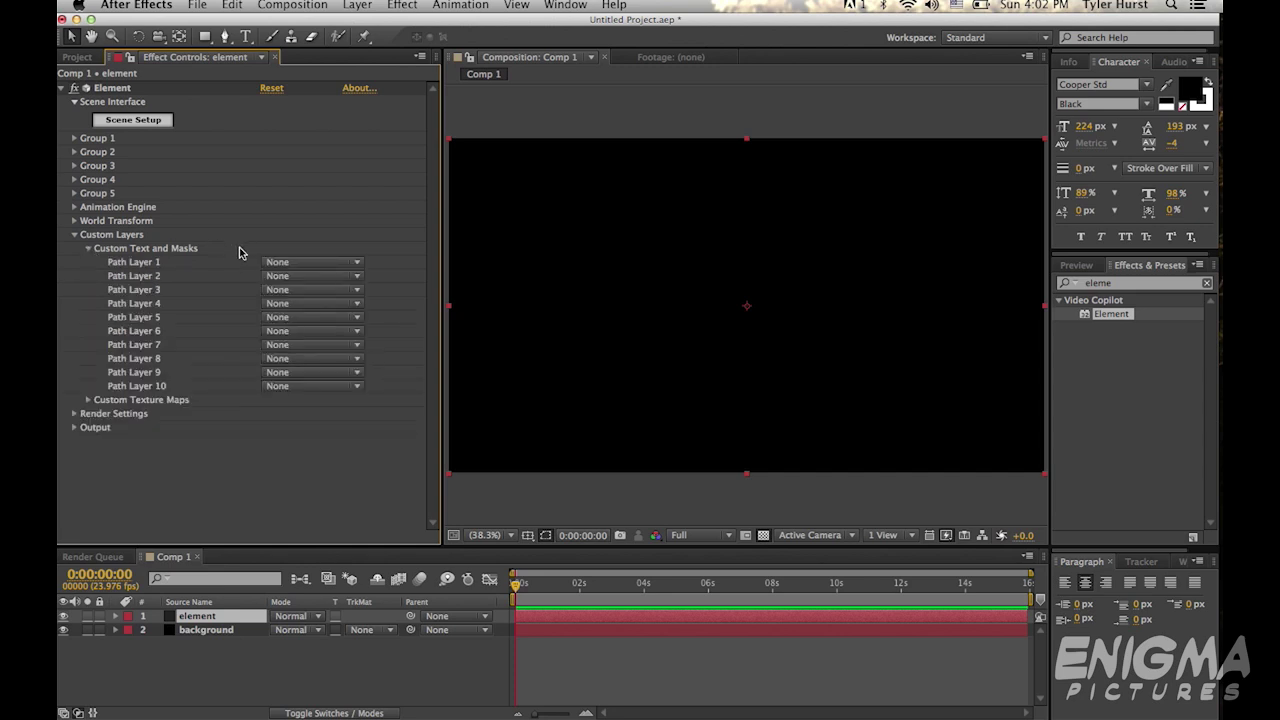
- Create a white full-frame solid named 'cross' at the top of the layer stack
{"action": "left_click", "coordinate": [233, 660]}
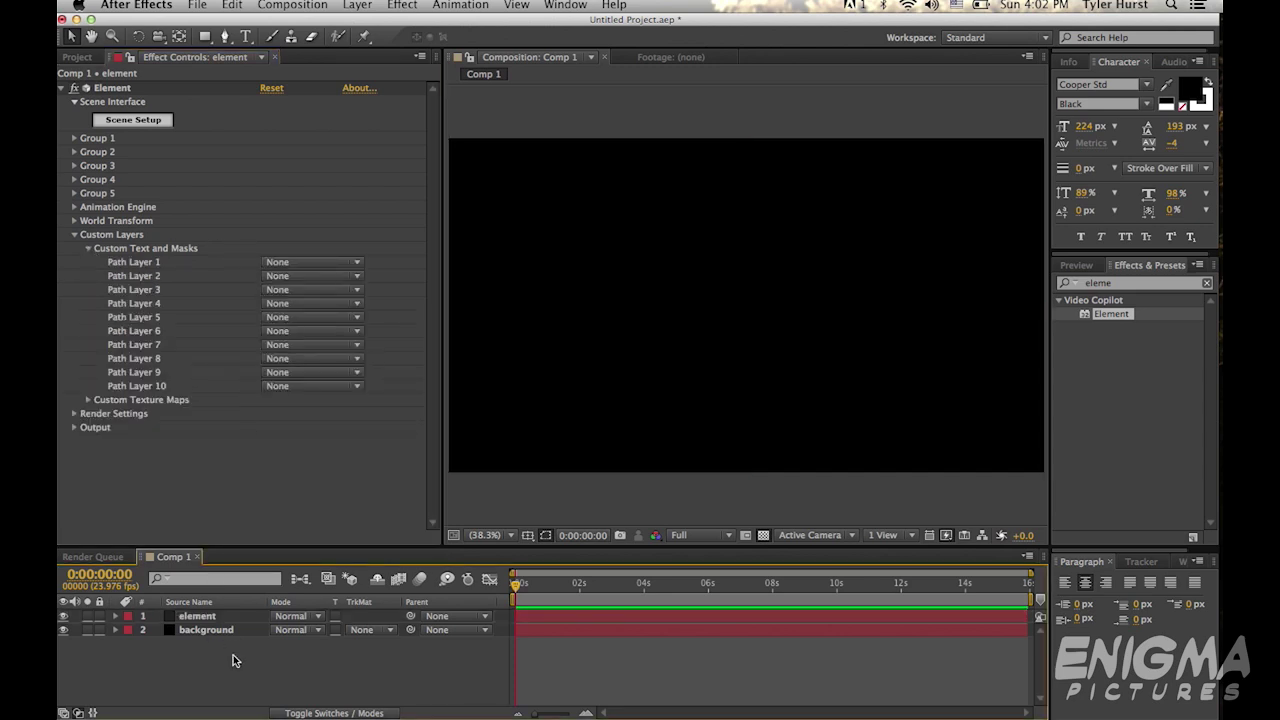
{"action": "key", "text": "ctrl+y"}
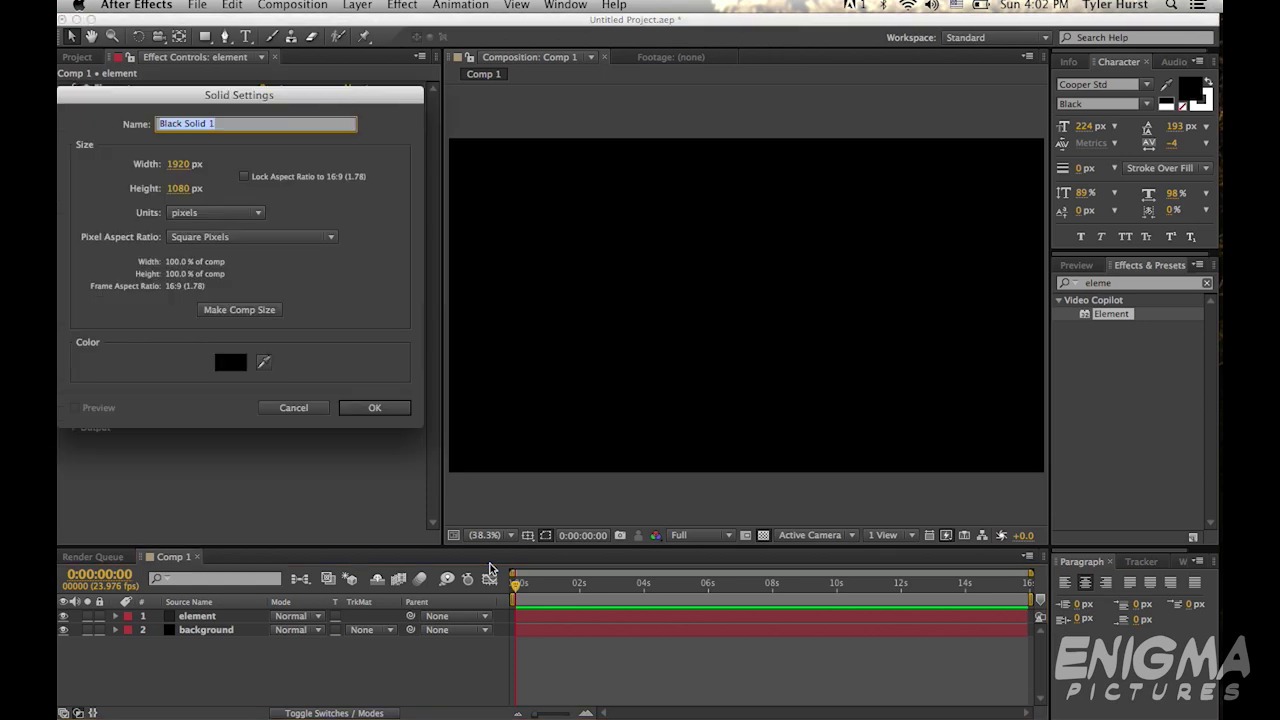
{"action": "left_click", "coordinate": [229, 360]}
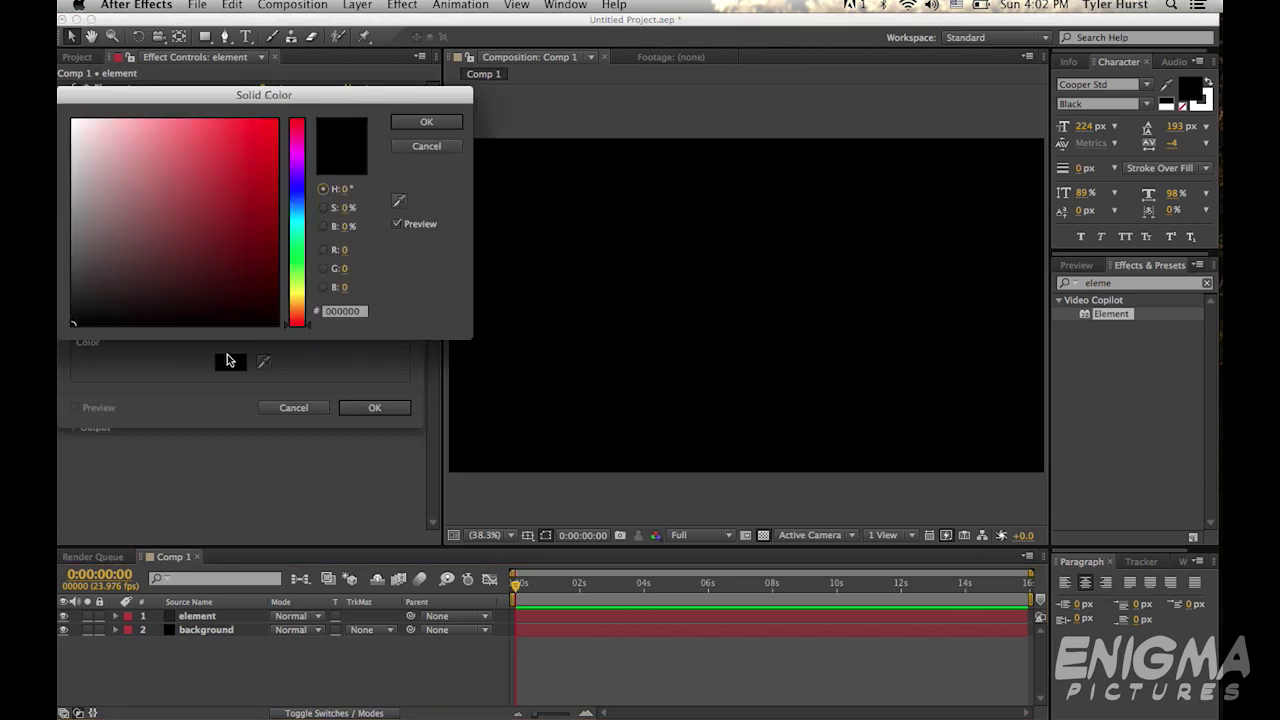
{"action": "left_click_drag", "start_coordinate": [101, 170], "coordinate": [58, 92]}
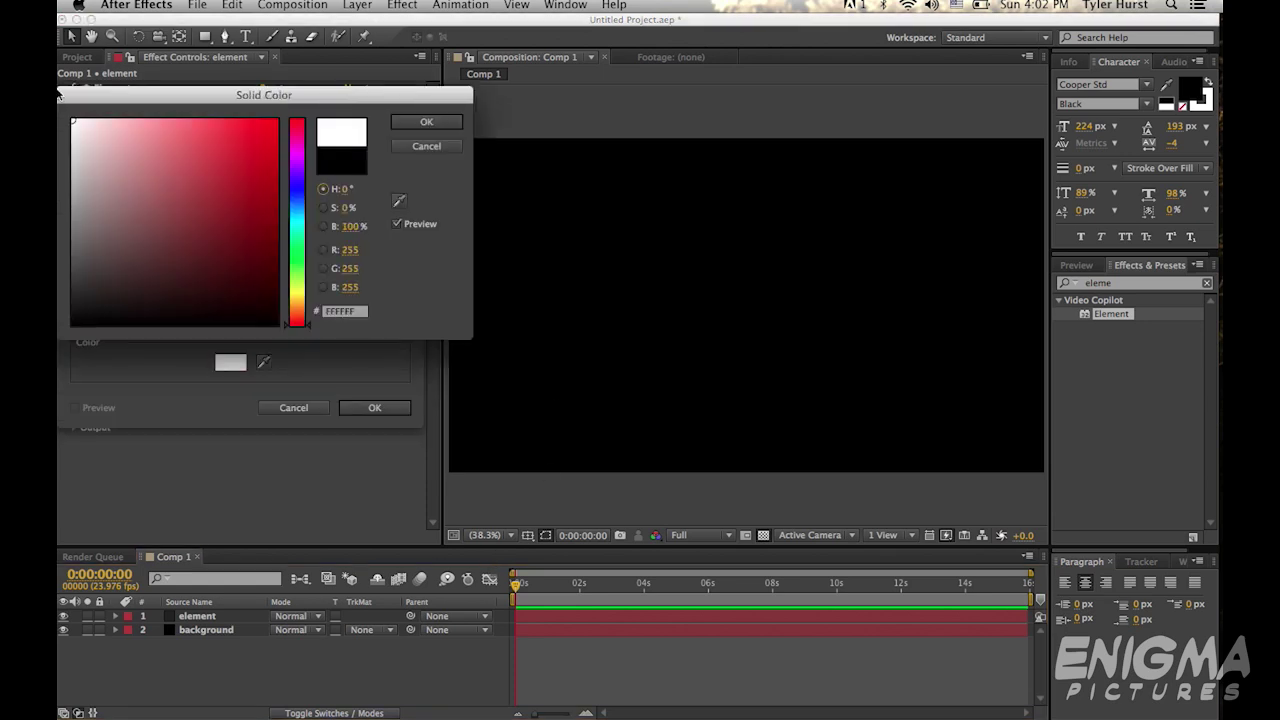
{"action": "left_click", "coordinate": [426, 122]}
{"action": "left_click", "coordinate": [239, 124]}
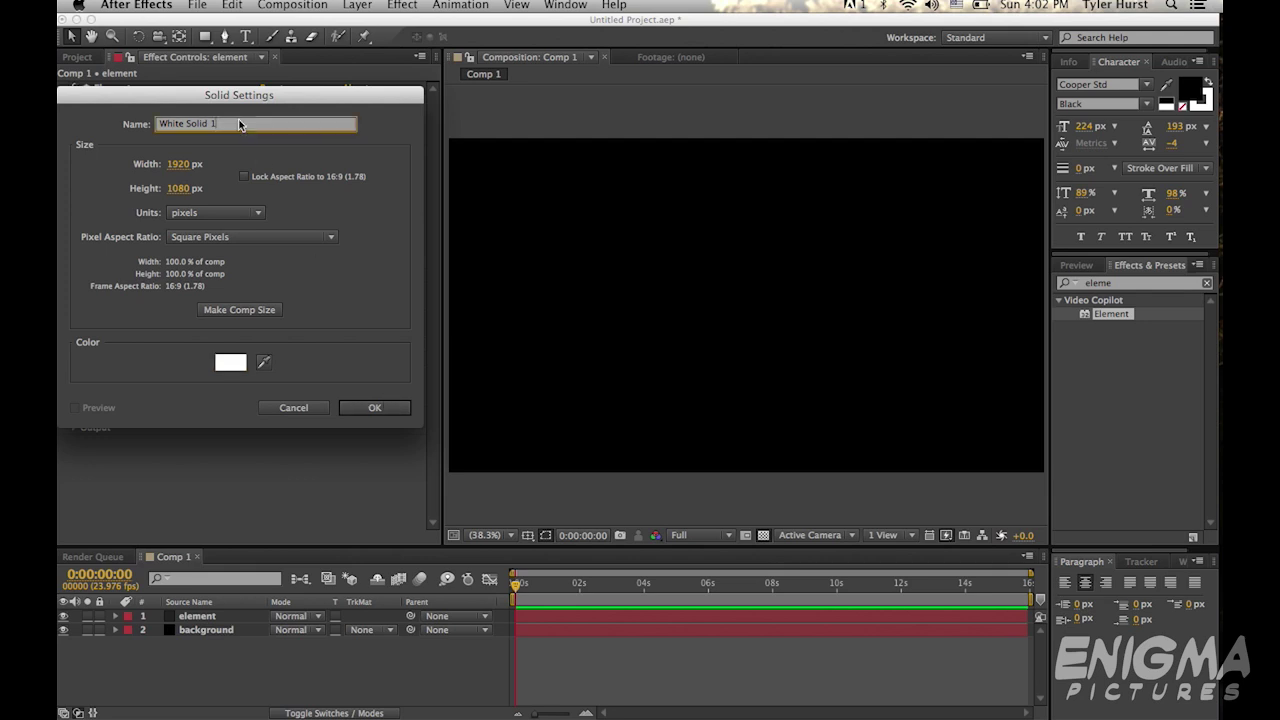
{"action": "triple_click", "coordinate": [239, 124]}
{"action": "type", "text": "cross"}
{"action": "key", "text": "Return"}
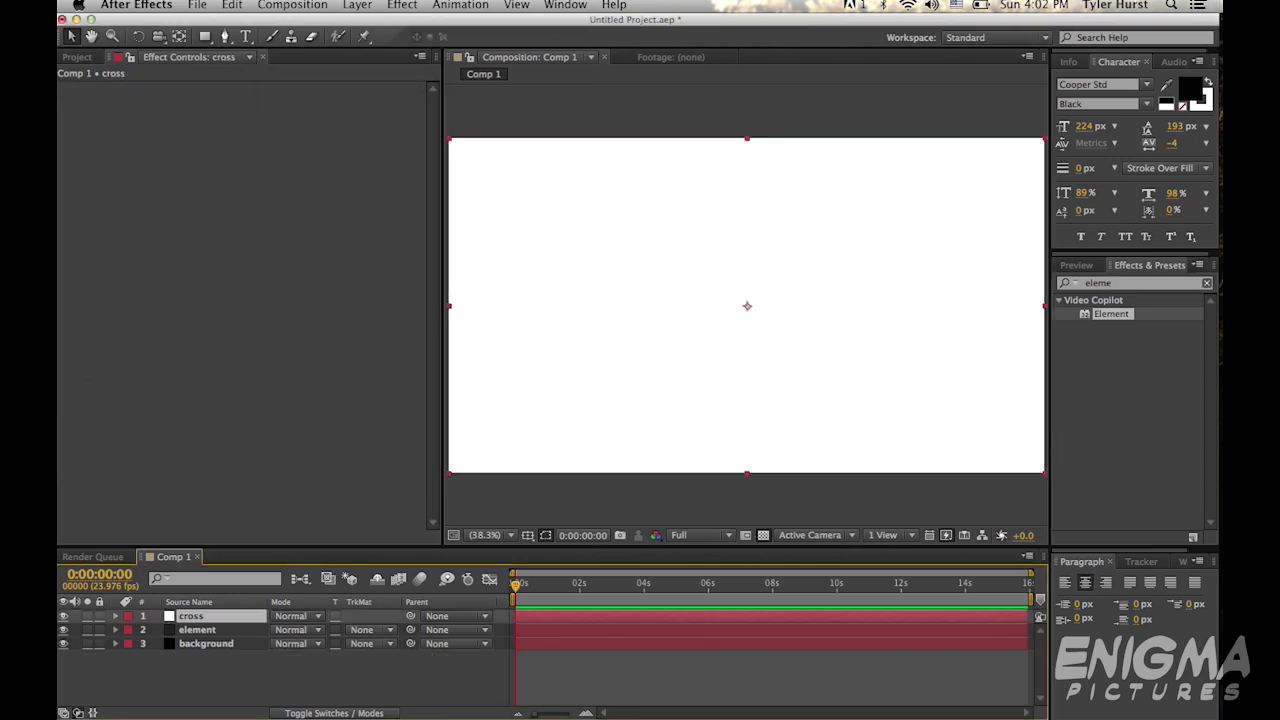
{"action": "left_click", "coordinate": [227, 37]}
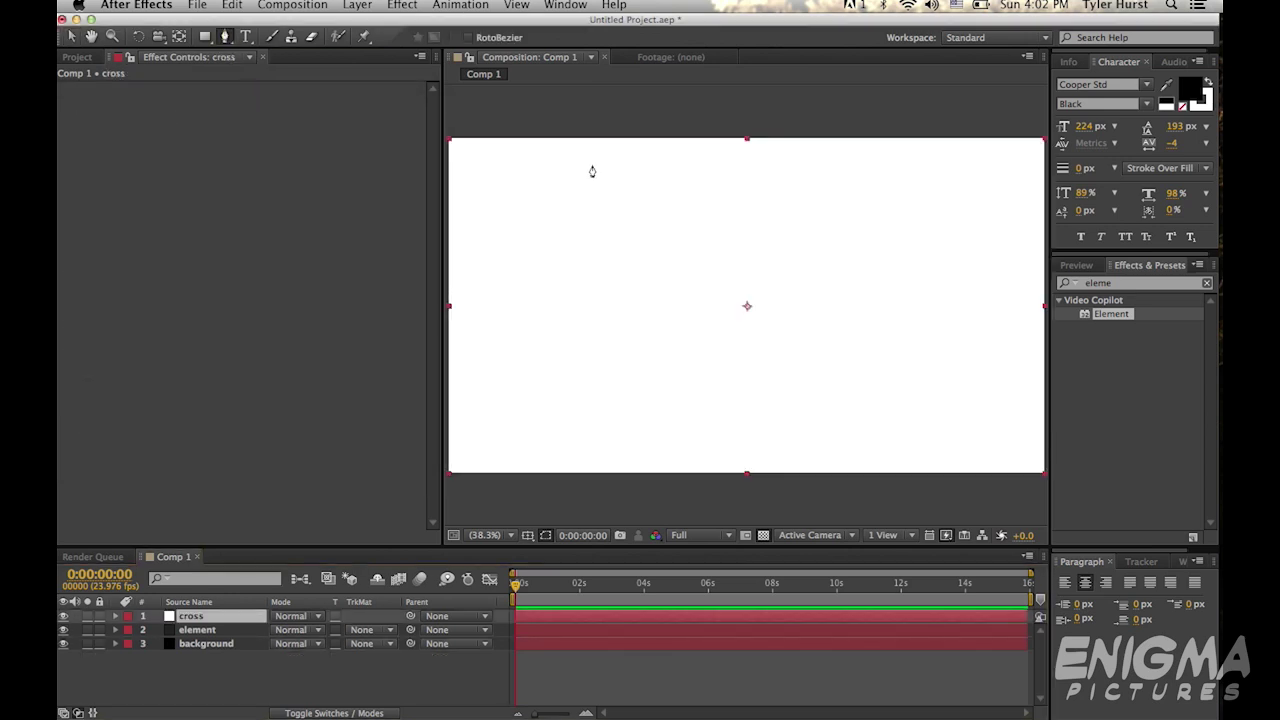
- Draw a closed cross-shaped Pen mask on the cross solid, tracing arms and stem
{"action": "left_click", "coordinate": [678, 178]}
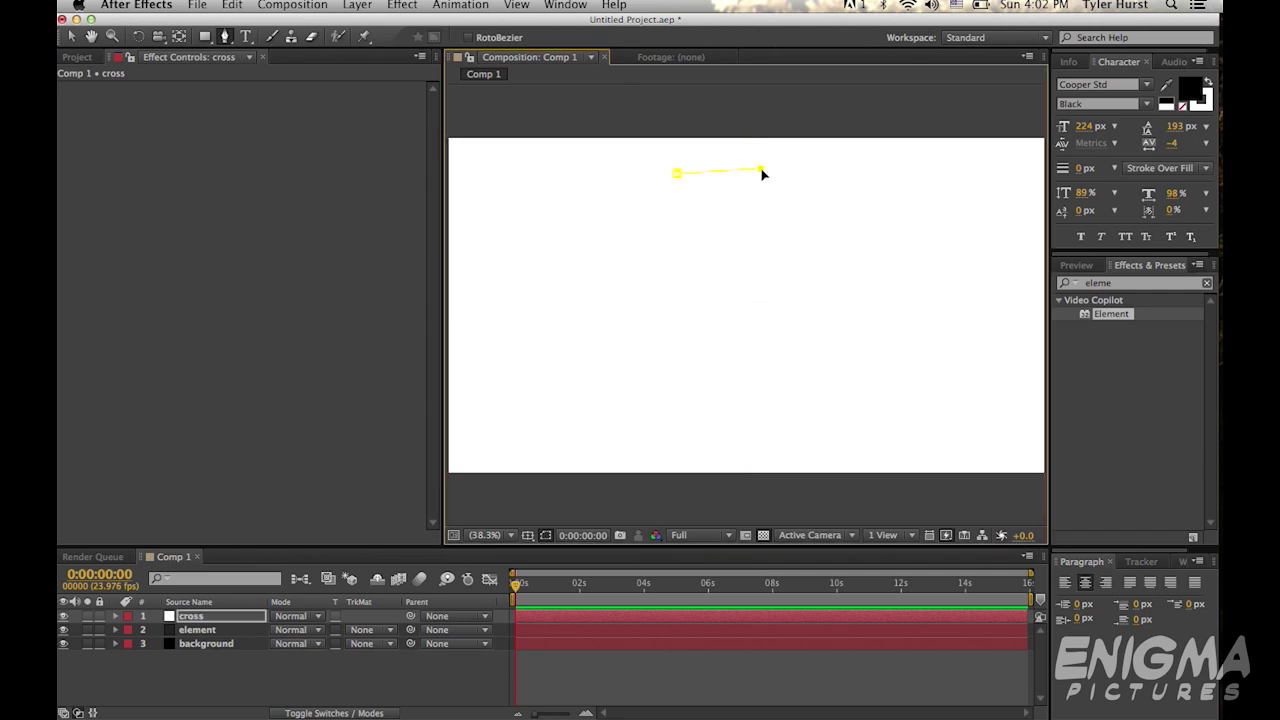
{"action": "left_click", "coordinate": [761, 241]}
{"action": "left_click", "coordinate": [895, 246]}
{"action": "left_click", "coordinate": [895, 298]}
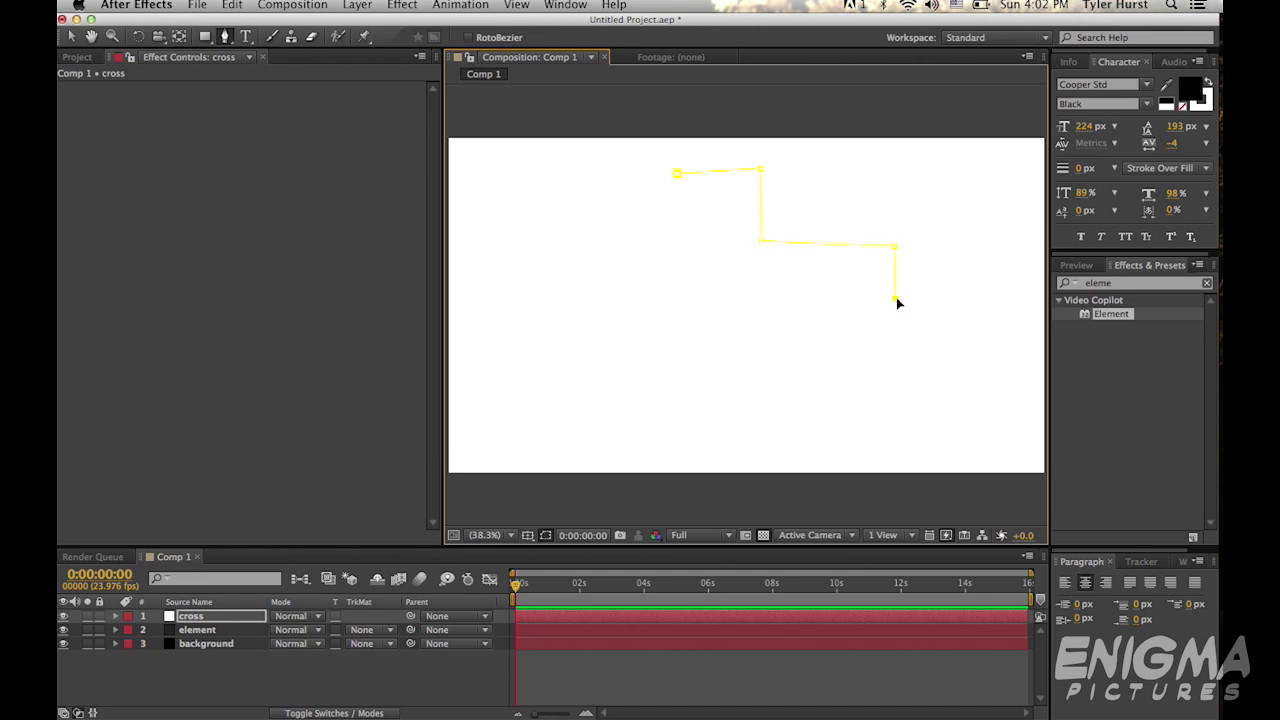
{"action": "left_click", "coordinate": [771, 290]}
{"action": "left_click", "coordinate": [773, 444]}
{"action": "left_click", "coordinate": [696, 446]}
{"action": "left_click", "coordinate": [695, 290]}
{"action": "left_click", "coordinate": [557, 287]}
{"action": "left_click", "coordinate": [563, 229]}
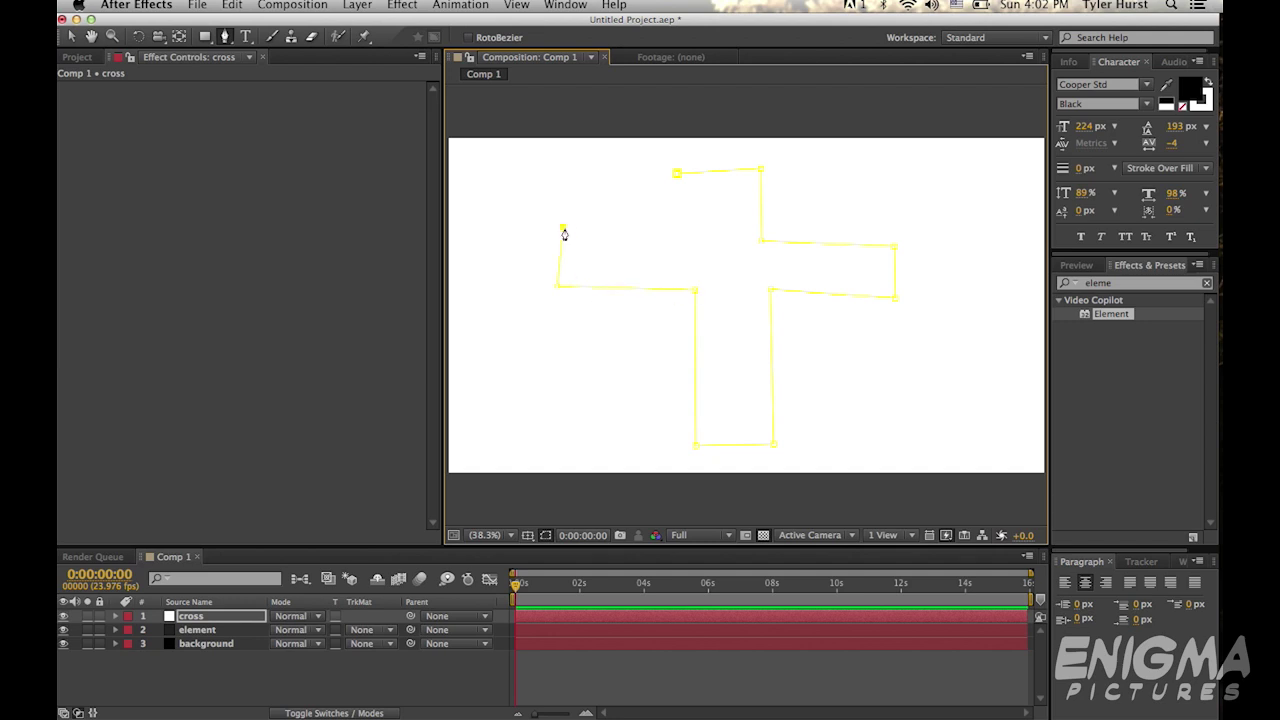
{"action": "left_click", "coordinate": [679, 241]}
{"action": "left_click", "coordinate": [677, 175]}
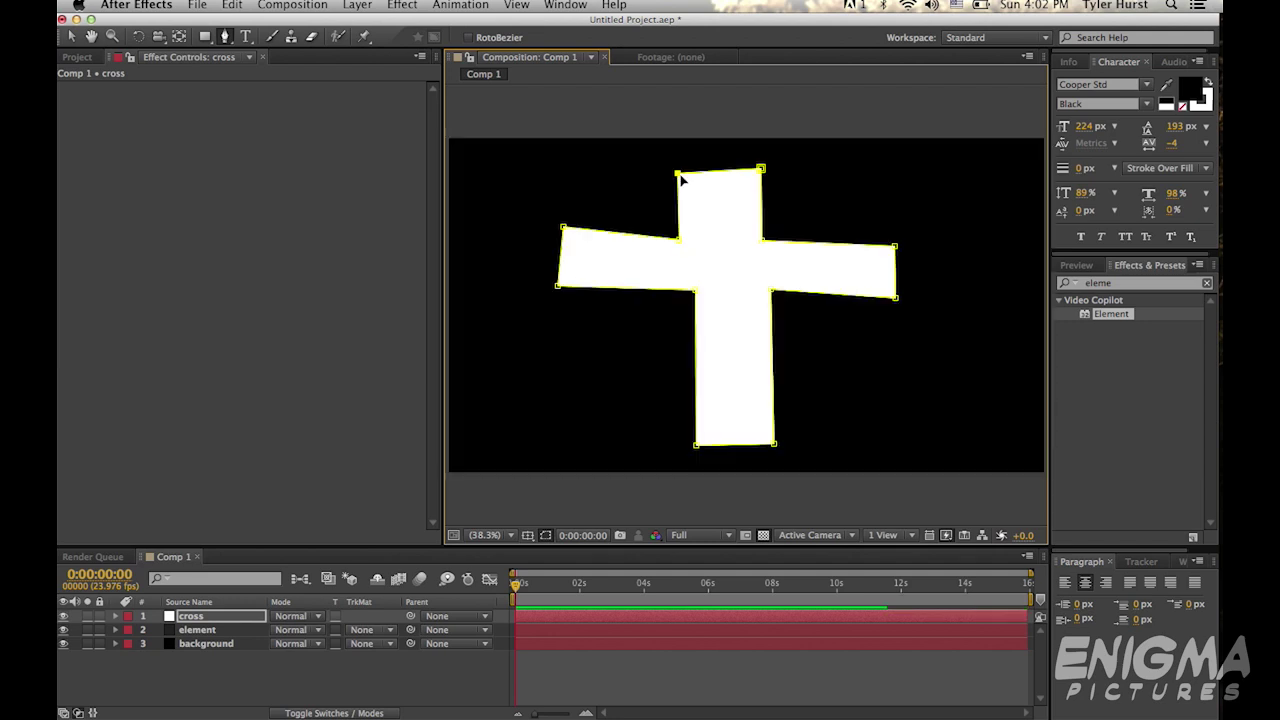
- Hide the cross layer and move it below the background layer
{"action": "key", "text": "v"}
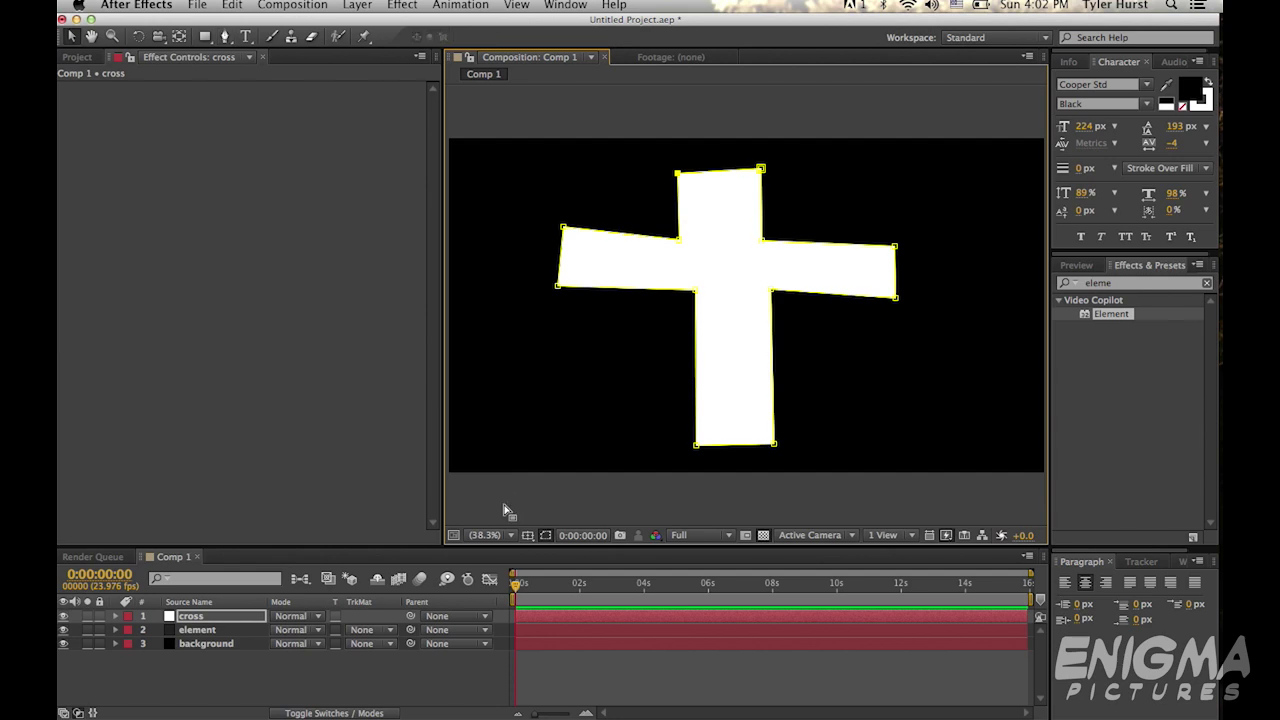
{"action": "left_click", "coordinate": [266, 684]}
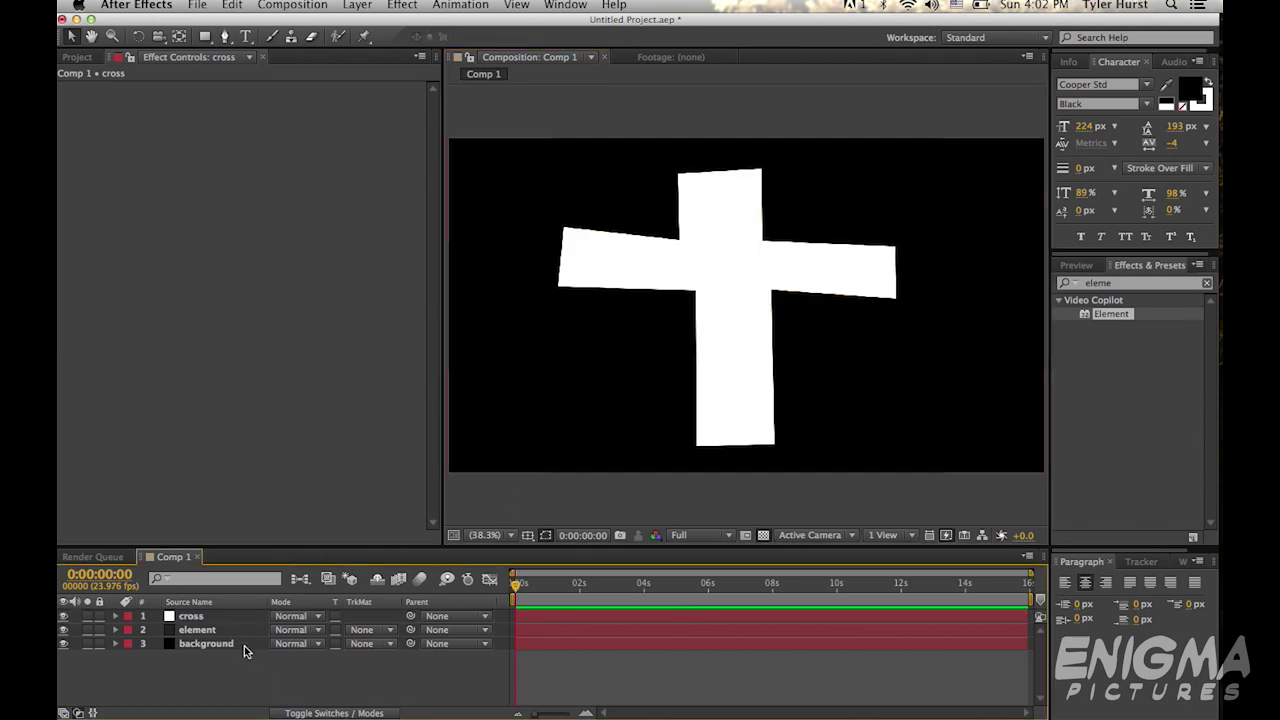
{"action": "left_click", "coordinate": [228, 628]}
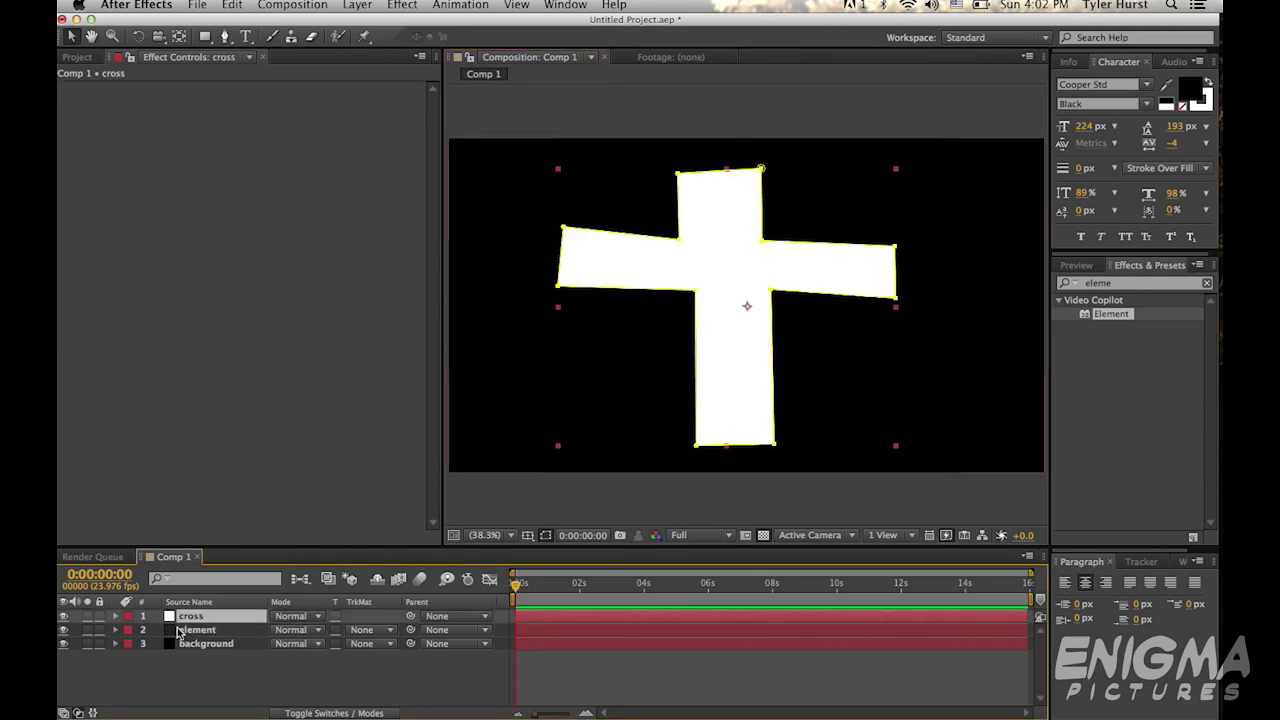
{"action": "left_click", "coordinate": [63, 617]}
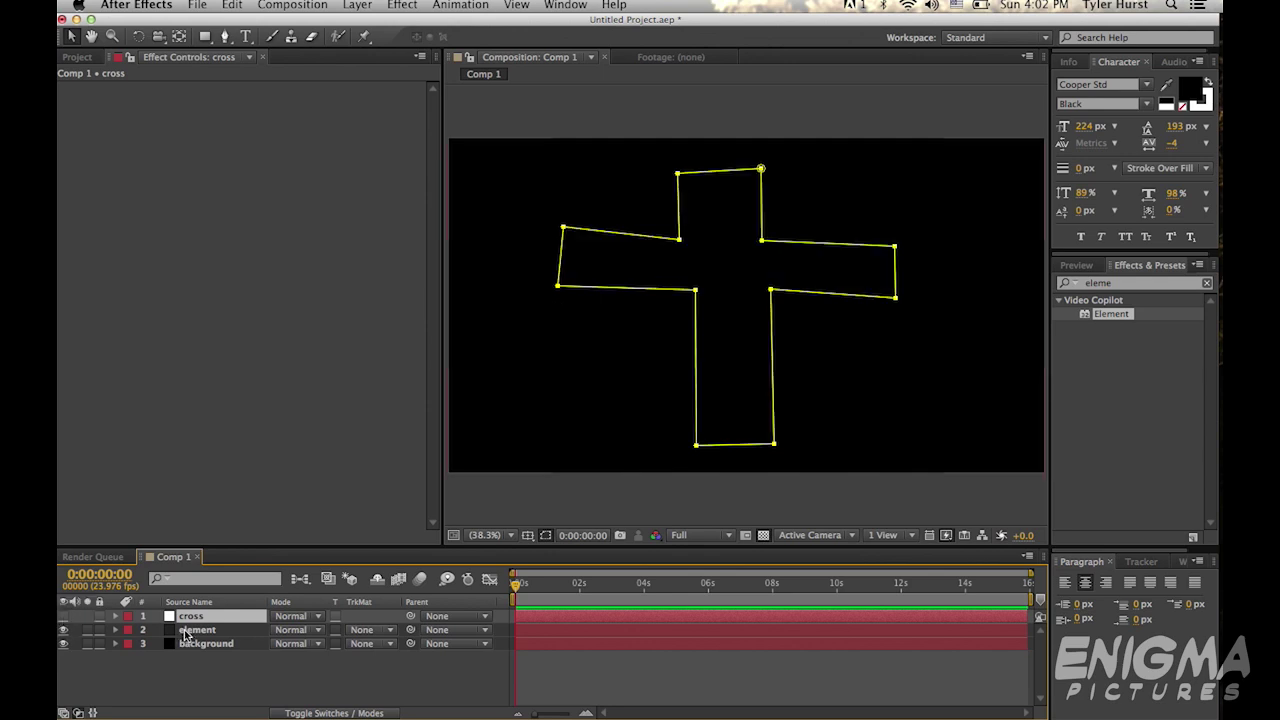
{"action": "left_click_drag", "start_coordinate": [206, 618], "coordinate": [206, 660]}
- Set Element's Path Layer 1 to '3. cross' and open Scene Setup
{"action": "left_click", "coordinate": [207, 618]}
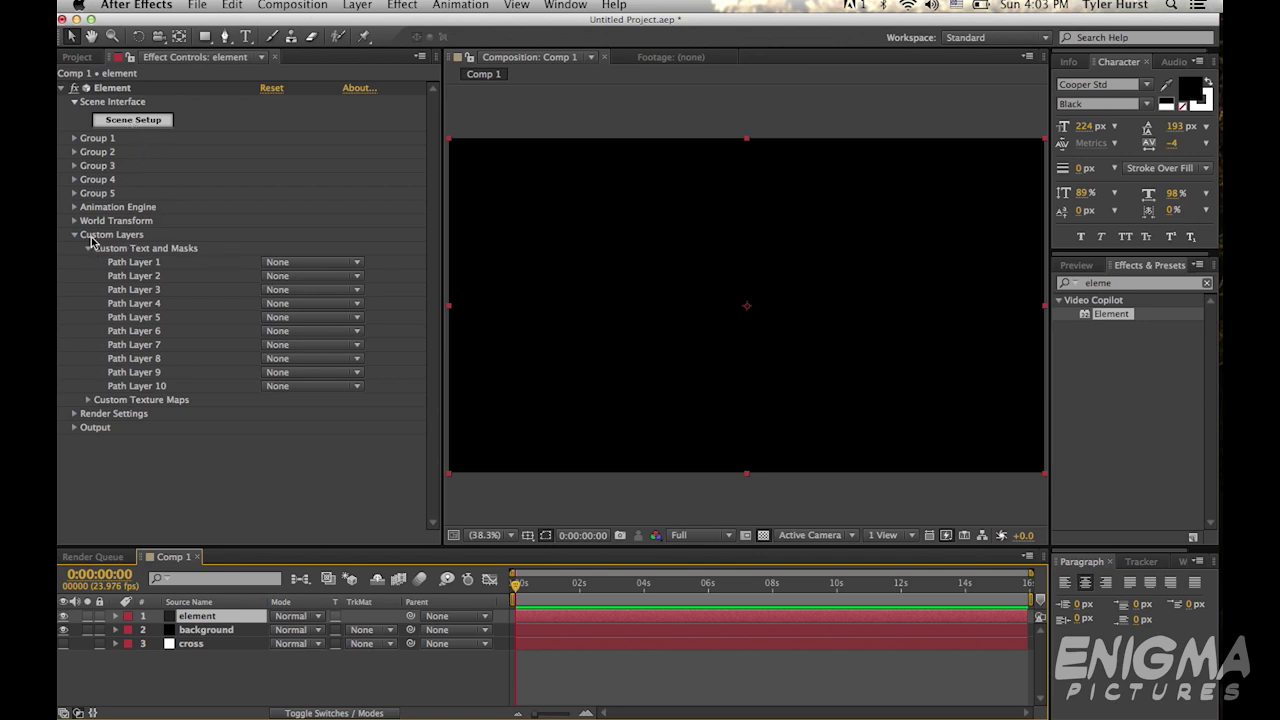
{"action": "left_click", "coordinate": [279, 264]}
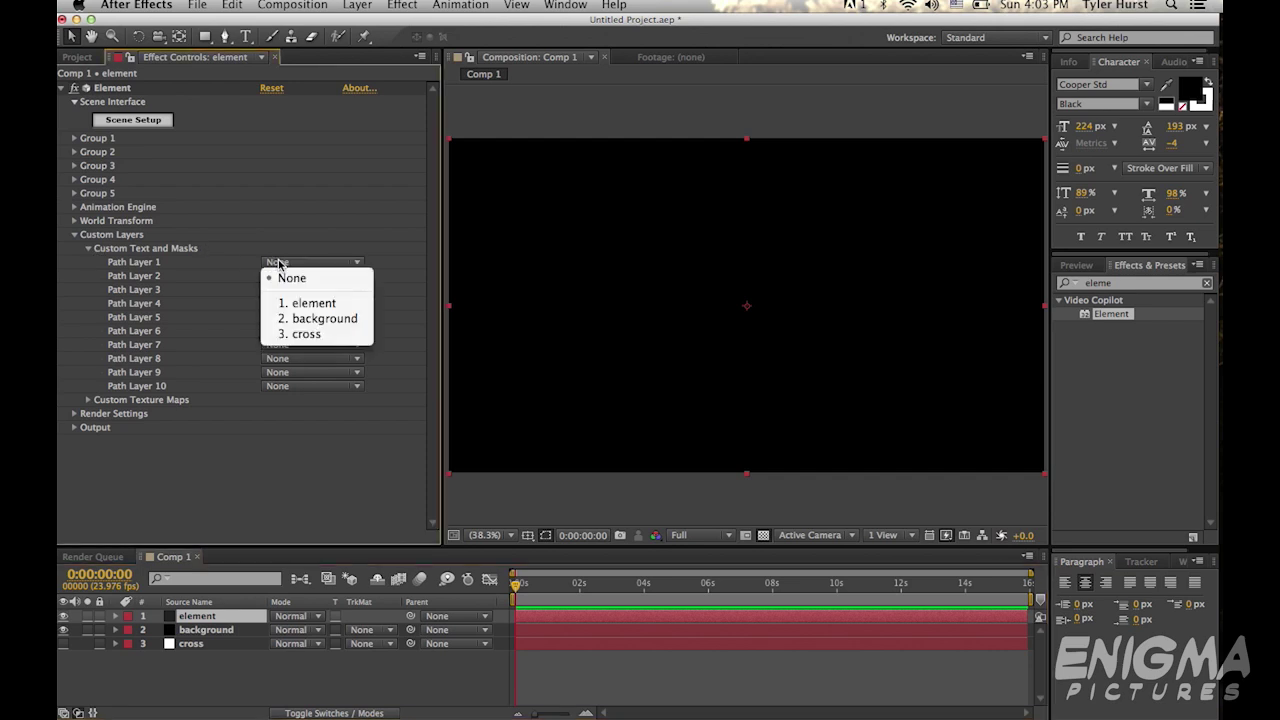
{"action": "left_click", "coordinate": [297, 336]}
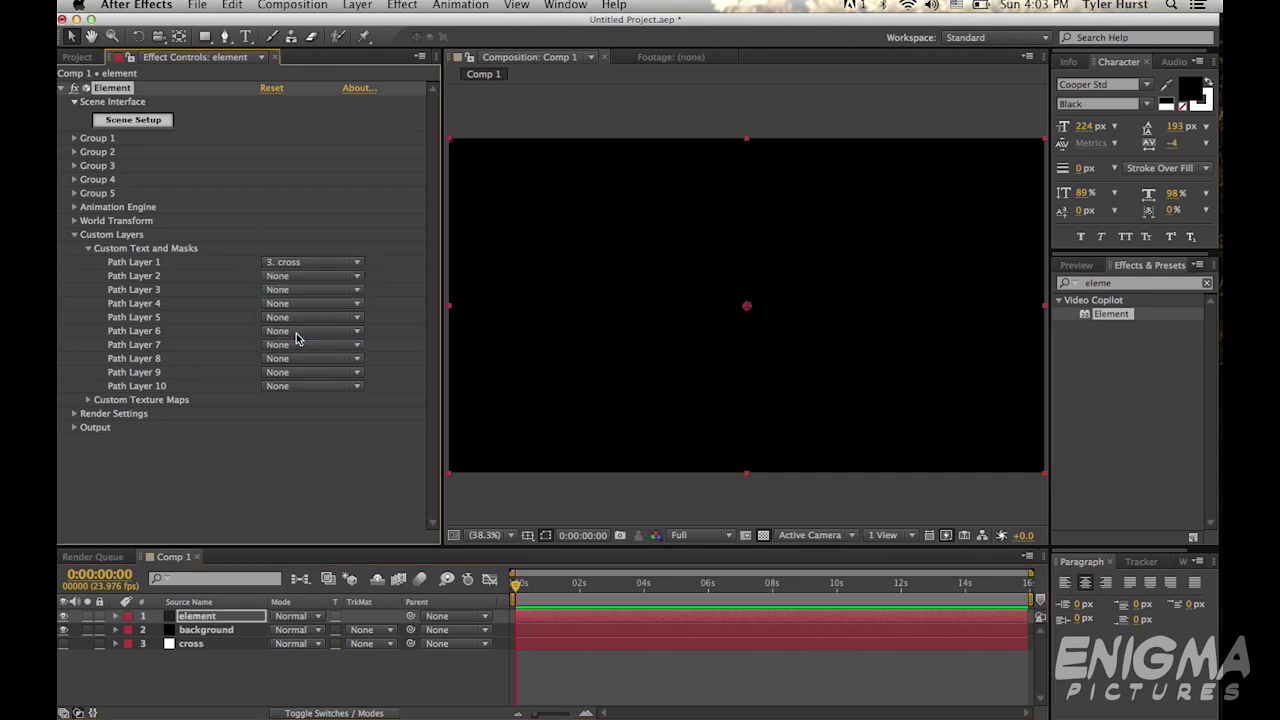
{"action": "left_click", "coordinate": [121, 124]}
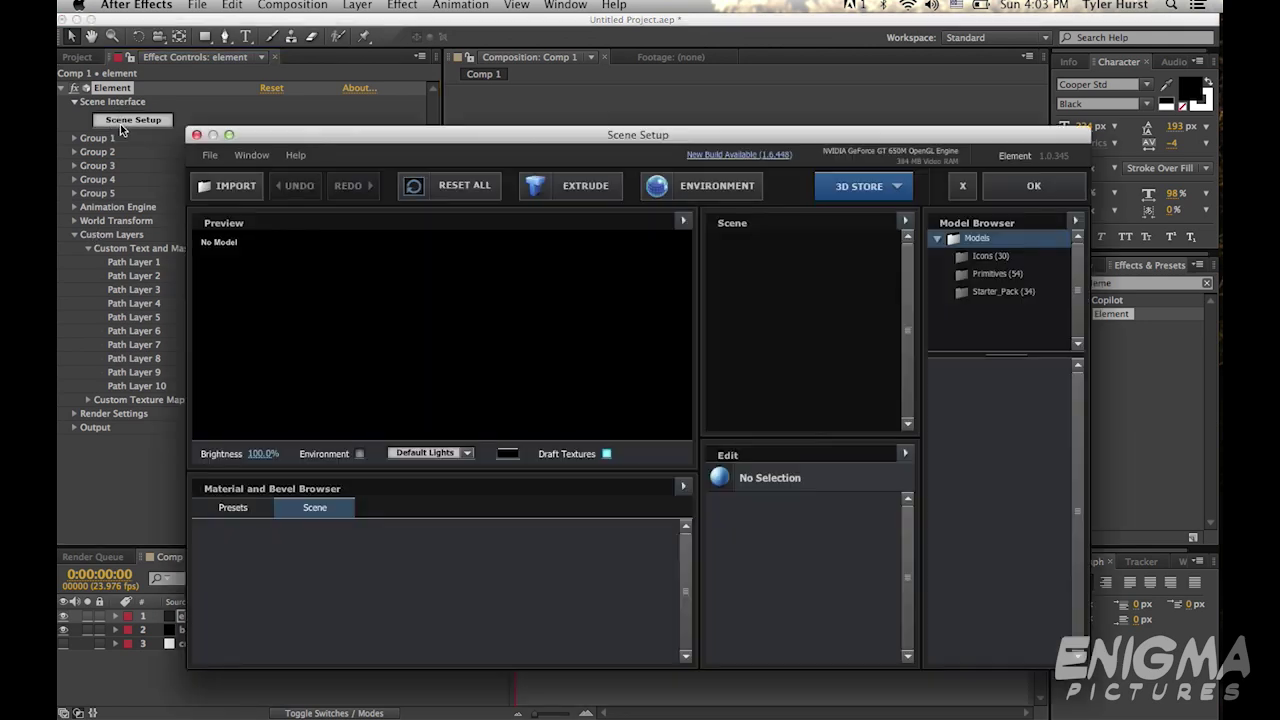
- Extrude the cross path in Element and raise Bevel Scale to 1.82
{"action": "left_click", "coordinate": [600, 187]}
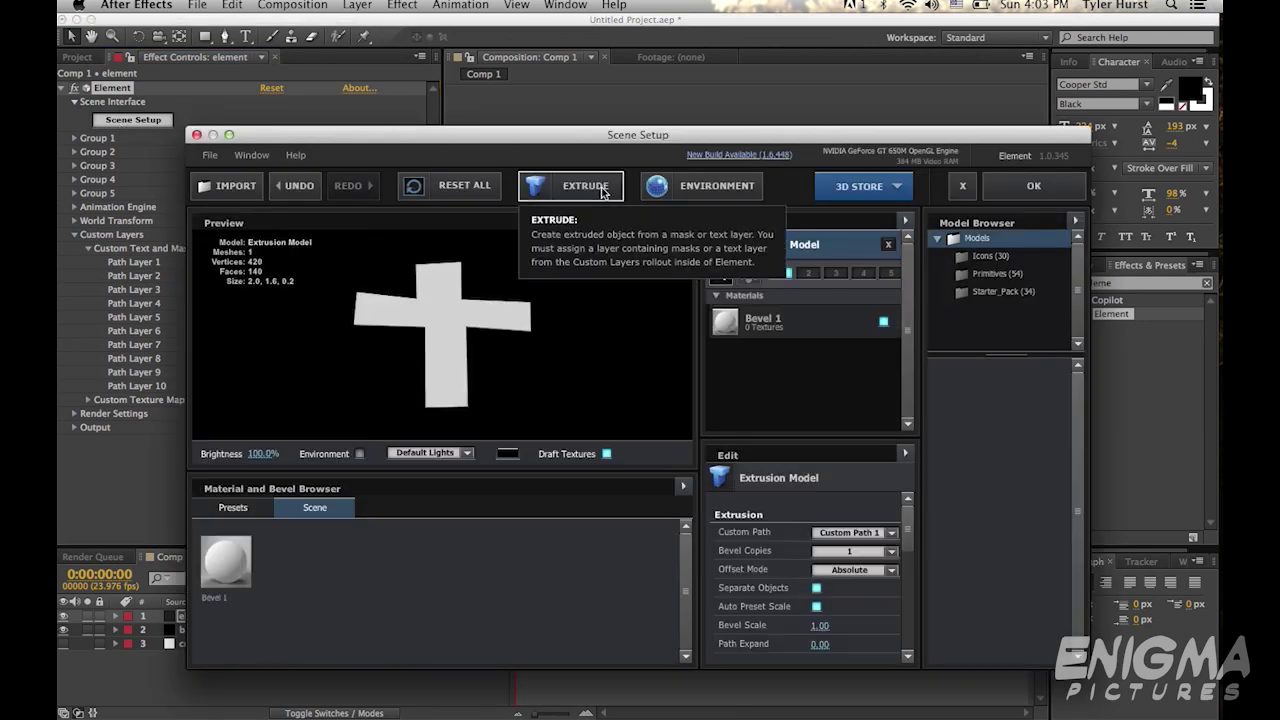
{"action": "mouse_move", "coordinate": [427, 334]}
{"action": "left_mouse_down"}
{"action": "mouse_move", "coordinate": [532, 354]}
{"action": "mouse_move", "coordinate": [557, 343]}
{"action": "mouse_move", "coordinate": [420, 363]}
{"action": "mouse_move", "coordinate": [350, 349]}
{"action": "mouse_move", "coordinate": [514, 341]}
{"action": "mouse_move", "coordinate": [438, 335]}
{"action": "mouse_move", "coordinate": [436, 312]}
{"action": "mouse_move", "coordinate": [461, 314]}
{"action": "left_mouse_up"}
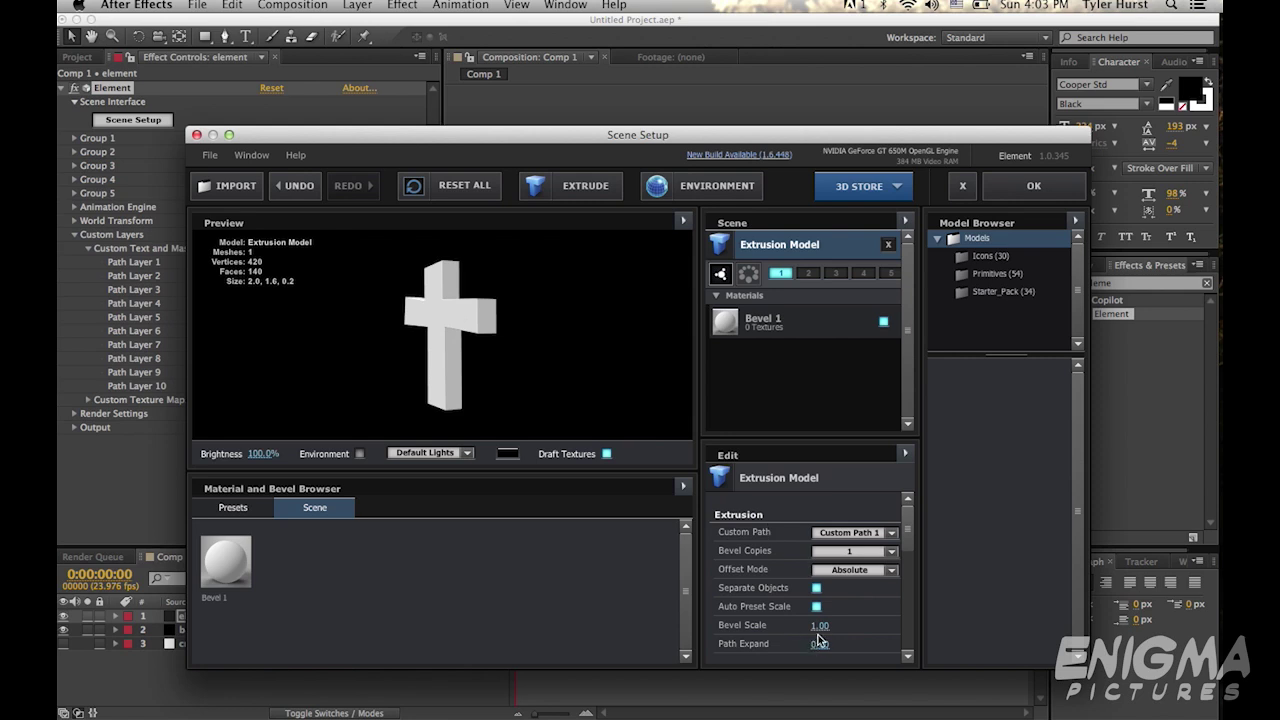
{"action": "mouse_move", "coordinate": [822, 626]}
{"action": "left_mouse_down"}
{"action": "mouse_move", "coordinate": [955, 613]}
{"action": "mouse_move", "coordinate": [780, 639]}
{"action": "mouse_move", "coordinate": [986, 623]}
{"action": "mouse_move", "coordinate": [880, 627]}
{"action": "left_mouse_up"}
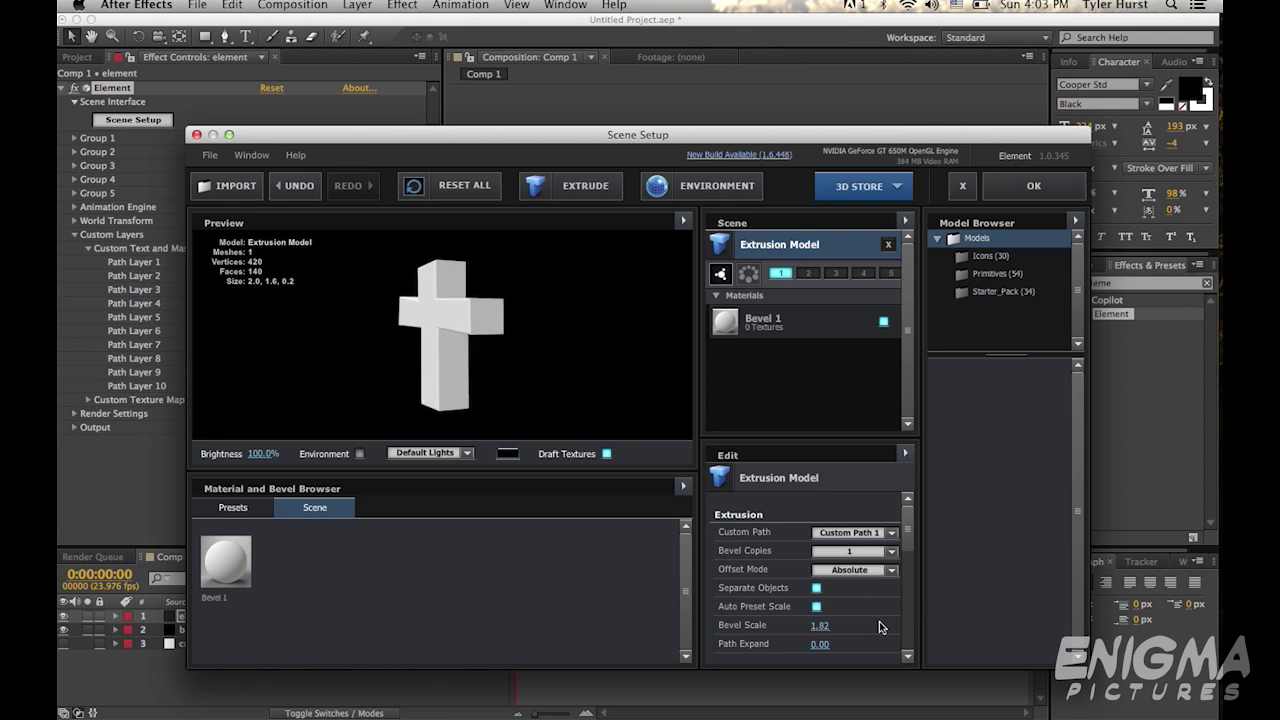
- Review the Bevel 1 material and extrusion settings, then rotate the preview cross
{"action": "left_click", "coordinate": [766, 330]}
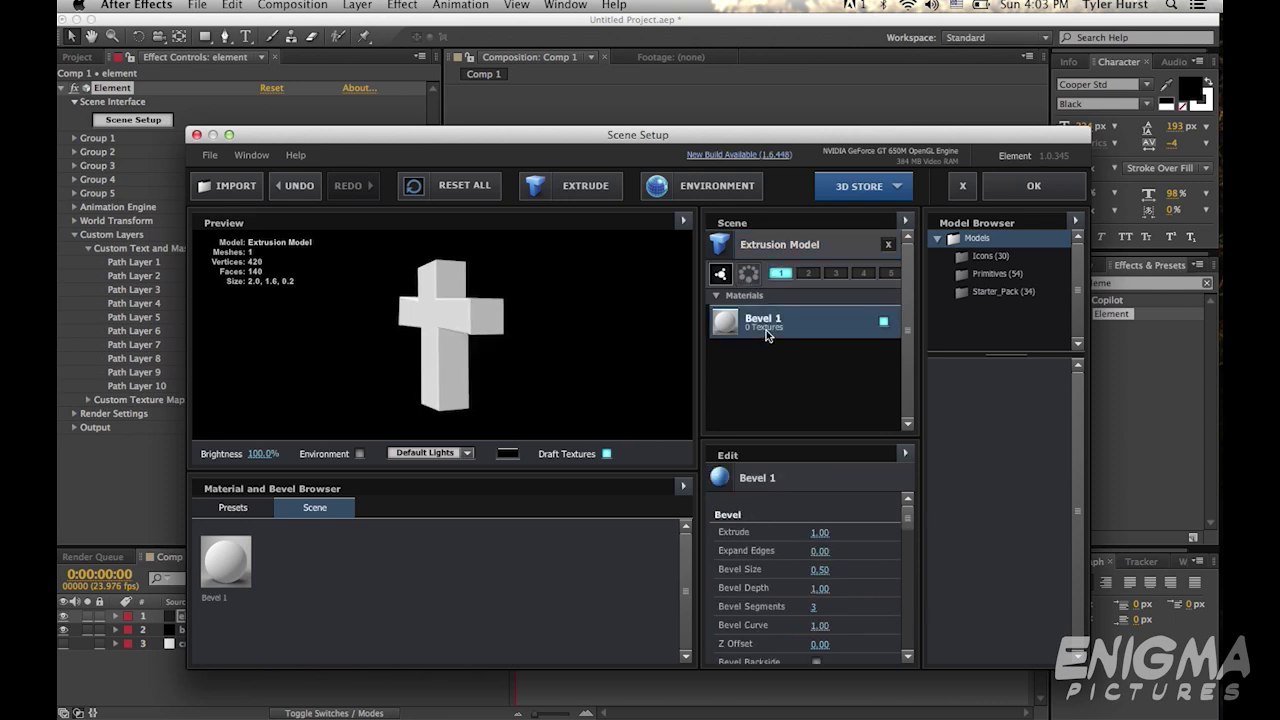
{"action": "left_click", "coordinate": [789, 254]}
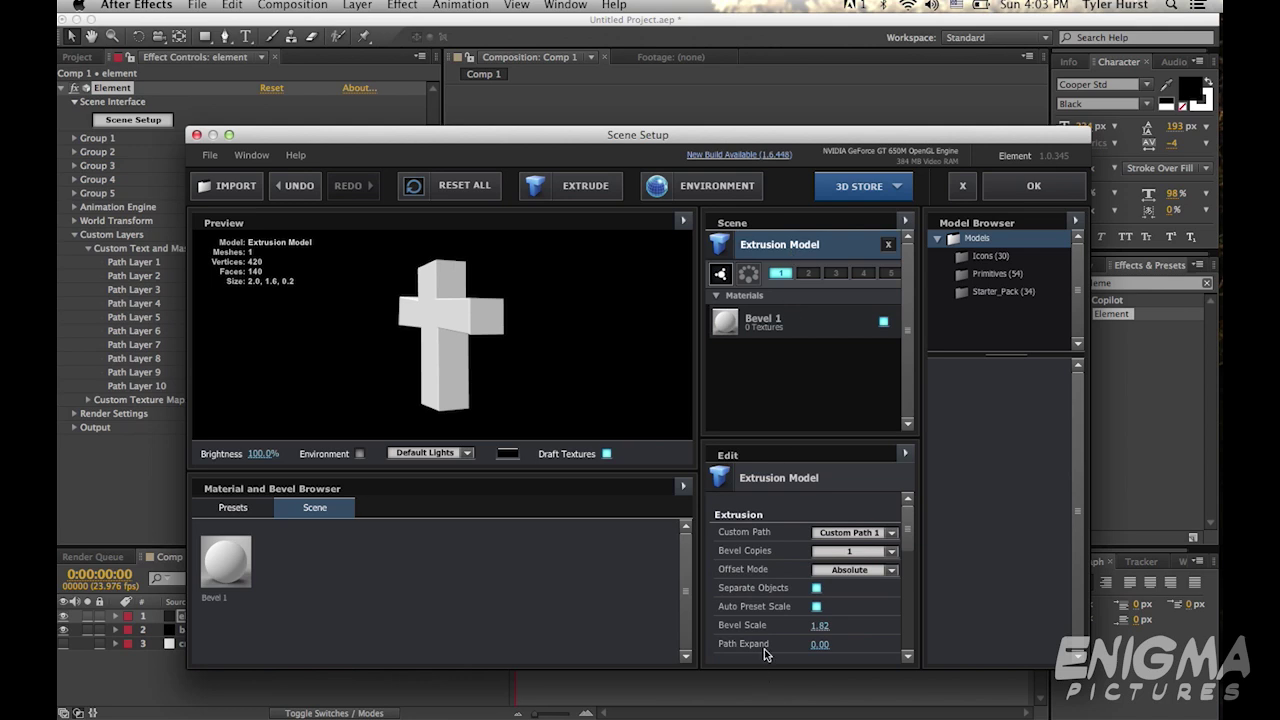
{"action": "scroll", "coordinate": [750, 600], "scroll_direction": "down", "scroll_amount": 5}
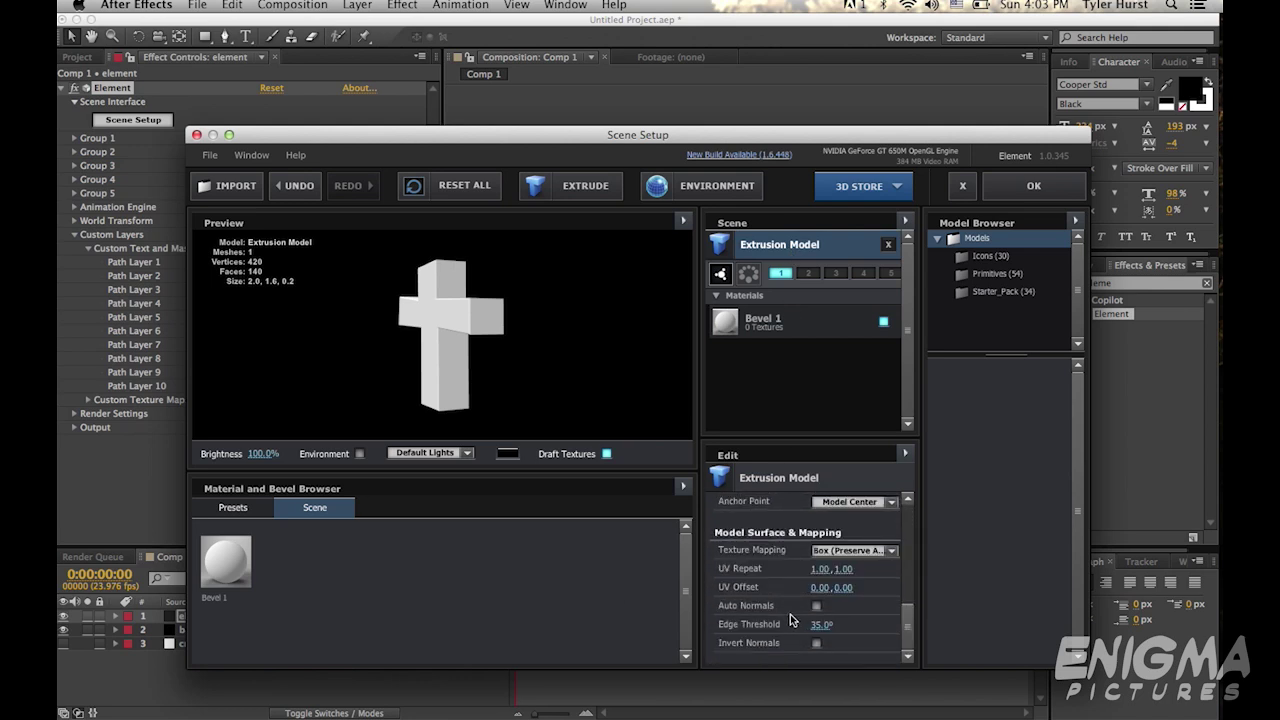
{"action": "scroll", "coordinate": [790, 614], "scroll_direction": "up", "scroll_amount": 2}
{"action": "scroll", "coordinate": [761, 612], "scroll_direction": "up", "scroll_amount": 2}
{"action": "scroll", "coordinate": [761, 612], "scroll_direction": "up", "scroll_amount": 2}
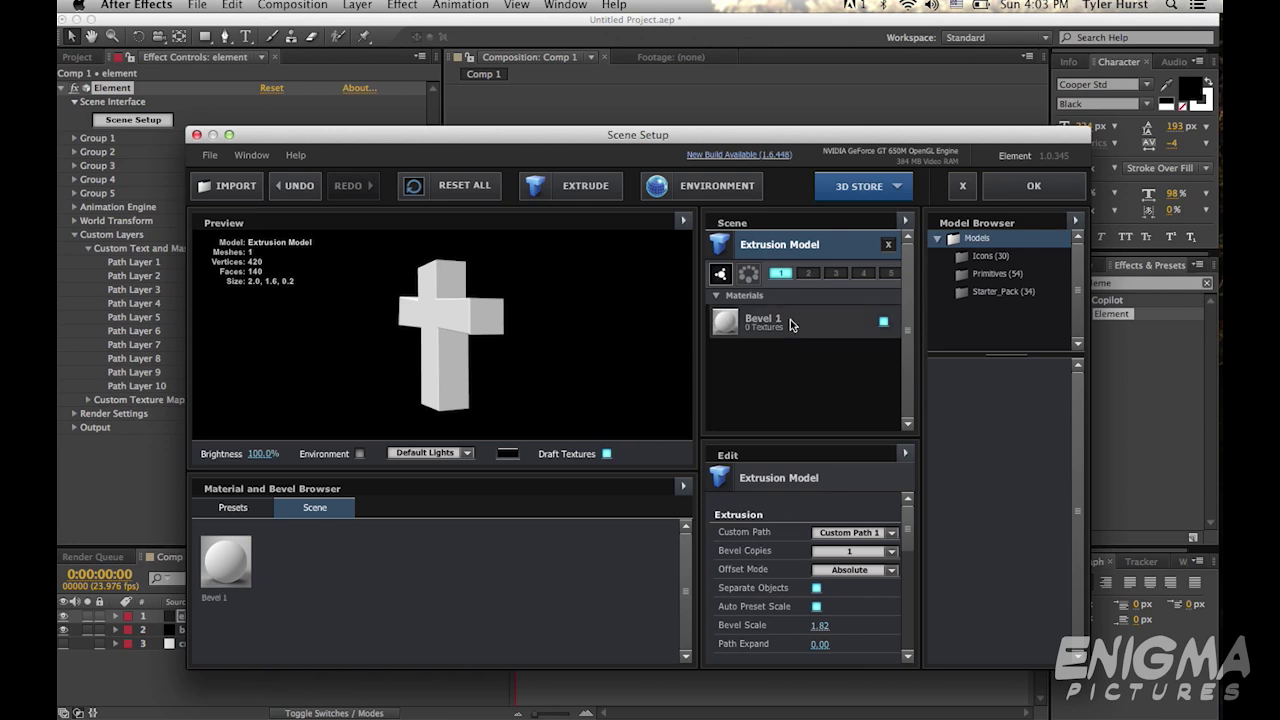
{"action": "left_click_drag", "start_coordinate": [456, 337], "coordinate": [487, 363]}
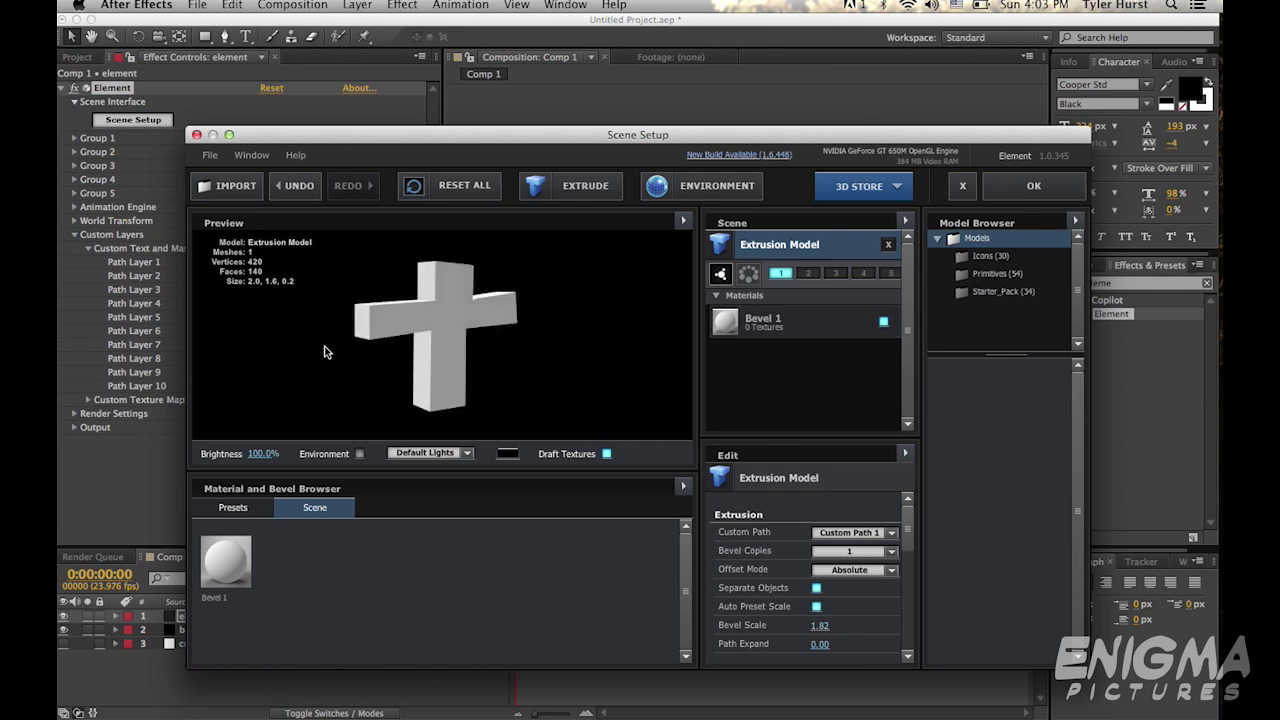
- Apply the Pro_Shaders Metal bronze material to the cross and confirm Scene Setup
{"action": "left_click", "coordinate": [218, 512]}
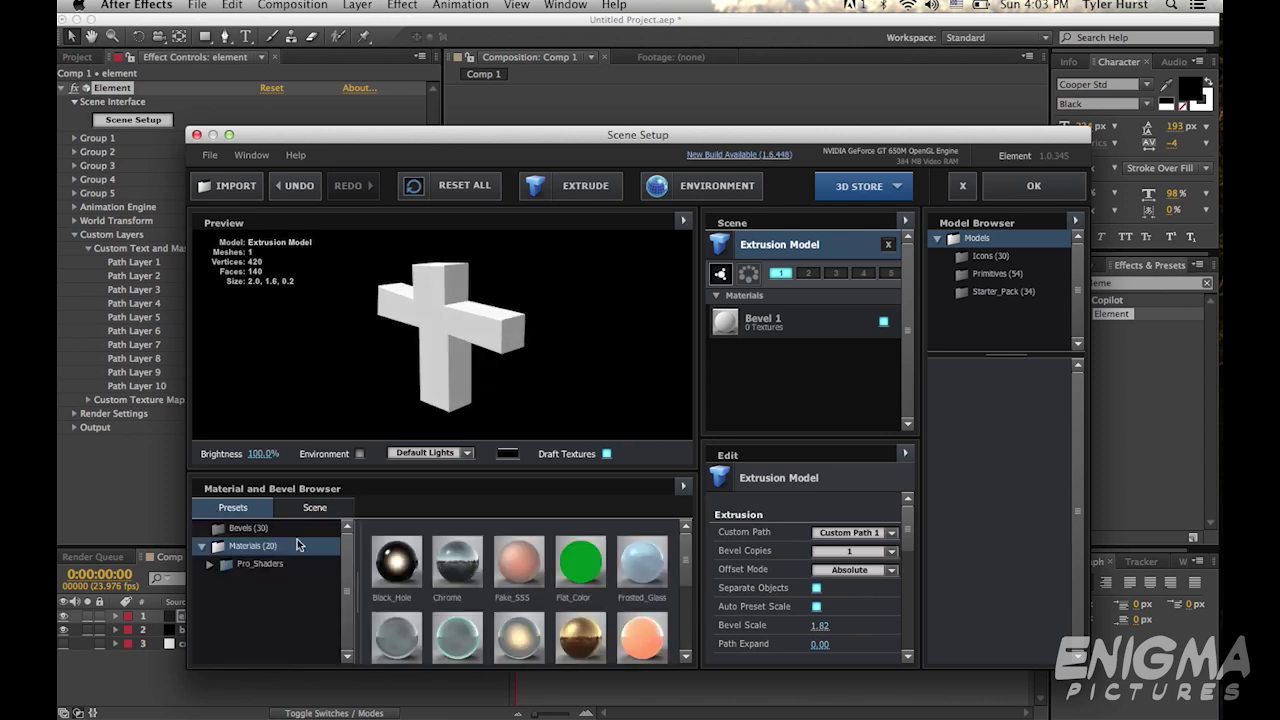
{"action": "left_click", "coordinate": [231, 550]}
{"action": "scroll", "coordinate": [275, 612], "scroll_direction": "down", "scroll_amount": 1}
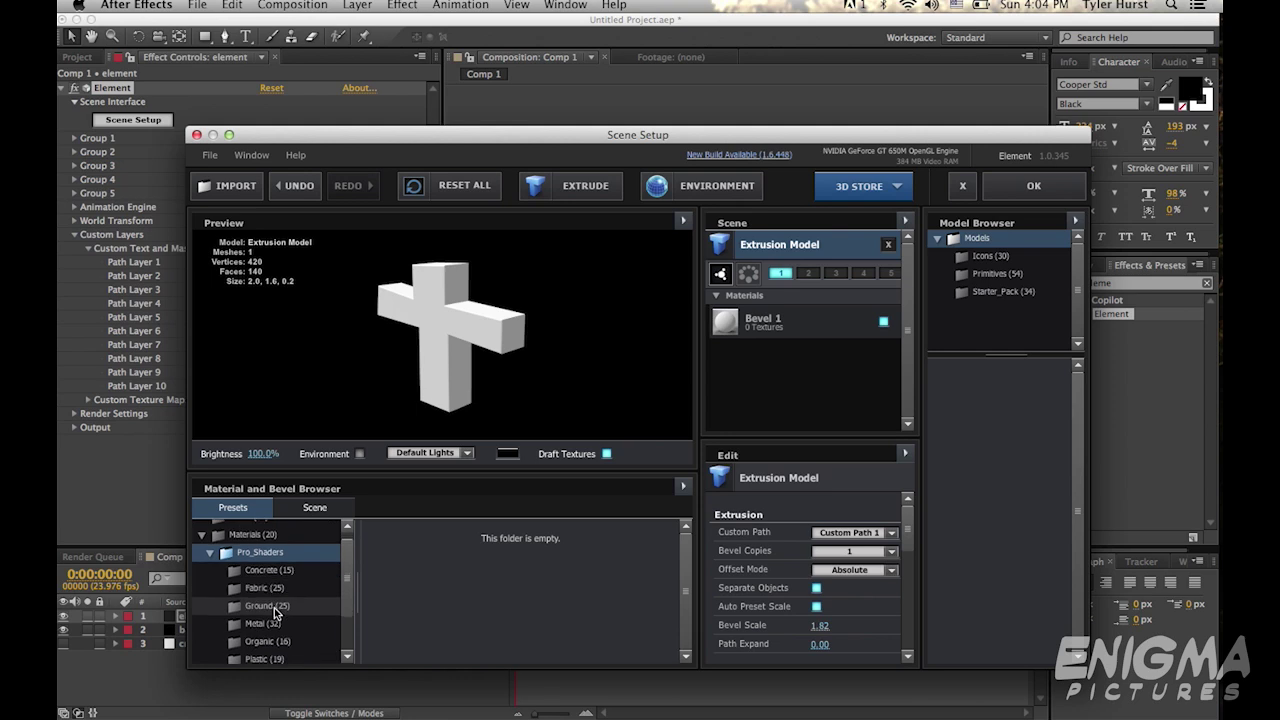
{"action": "left_click", "coordinate": [262, 623]}
{"action": "left_click_drag", "start_coordinate": [522, 570], "coordinate": [418, 320]}
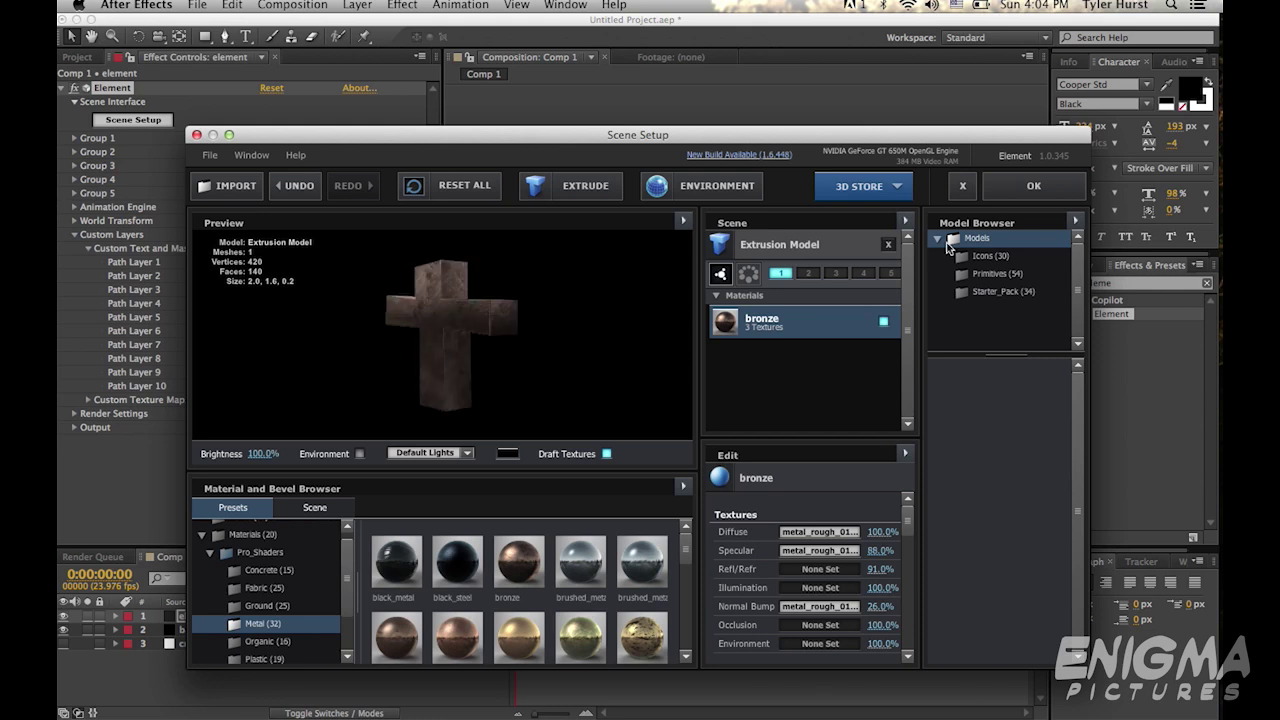
{"action": "left_click", "coordinate": [1036, 186]}
- Add a new camera layer using the 35mm lens preset
{"action": "left_click", "coordinate": [600, 492]}
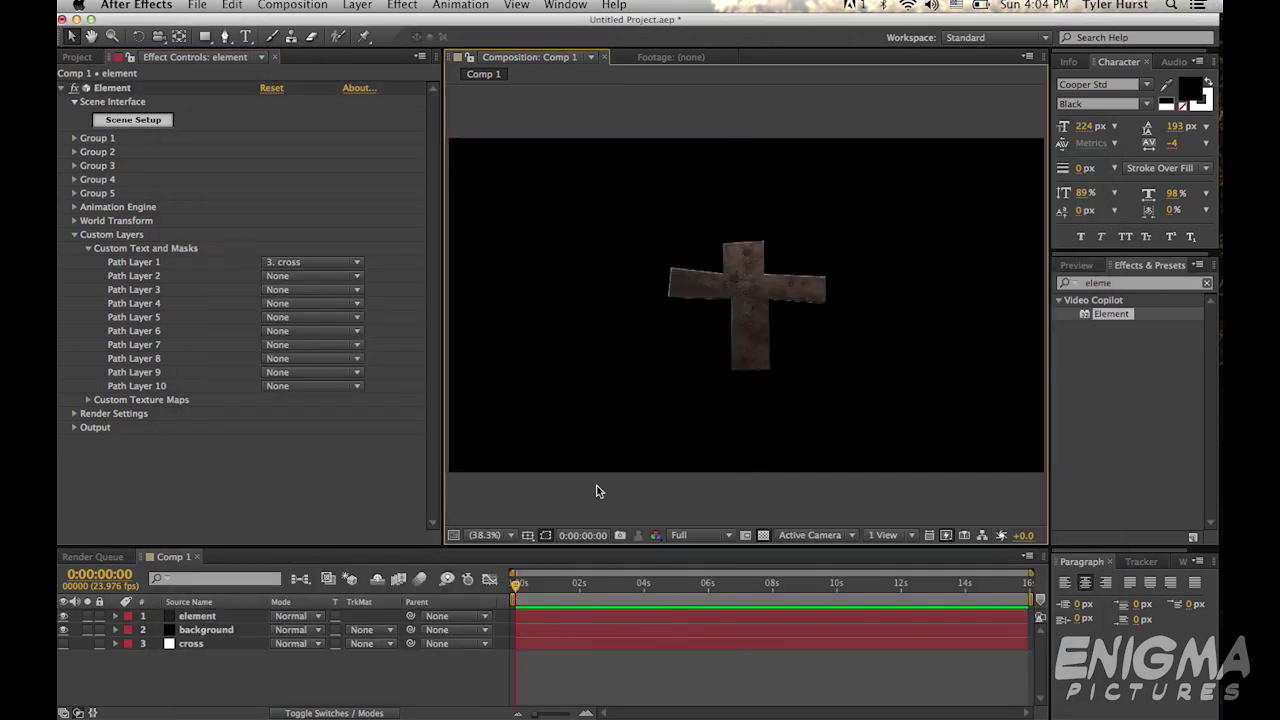
{"action": "left_click", "coordinate": [292, 5]}
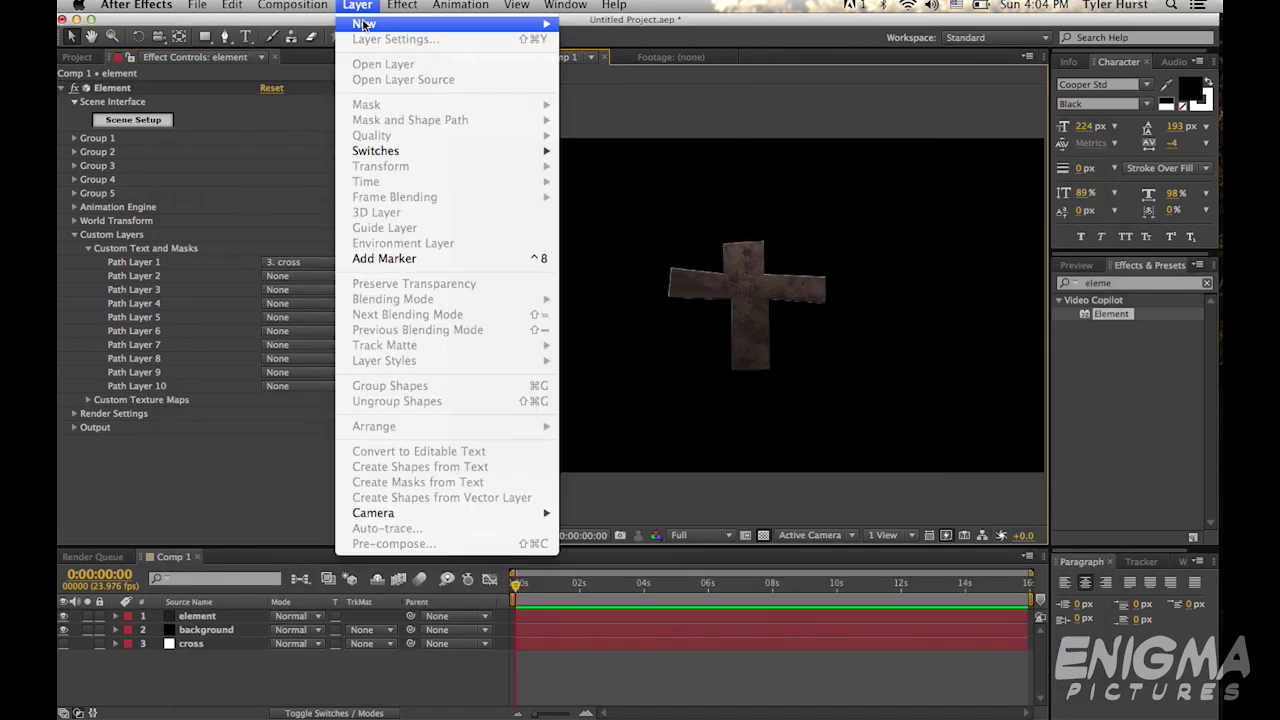
{"action": "left_click", "coordinate": [640, 80]}
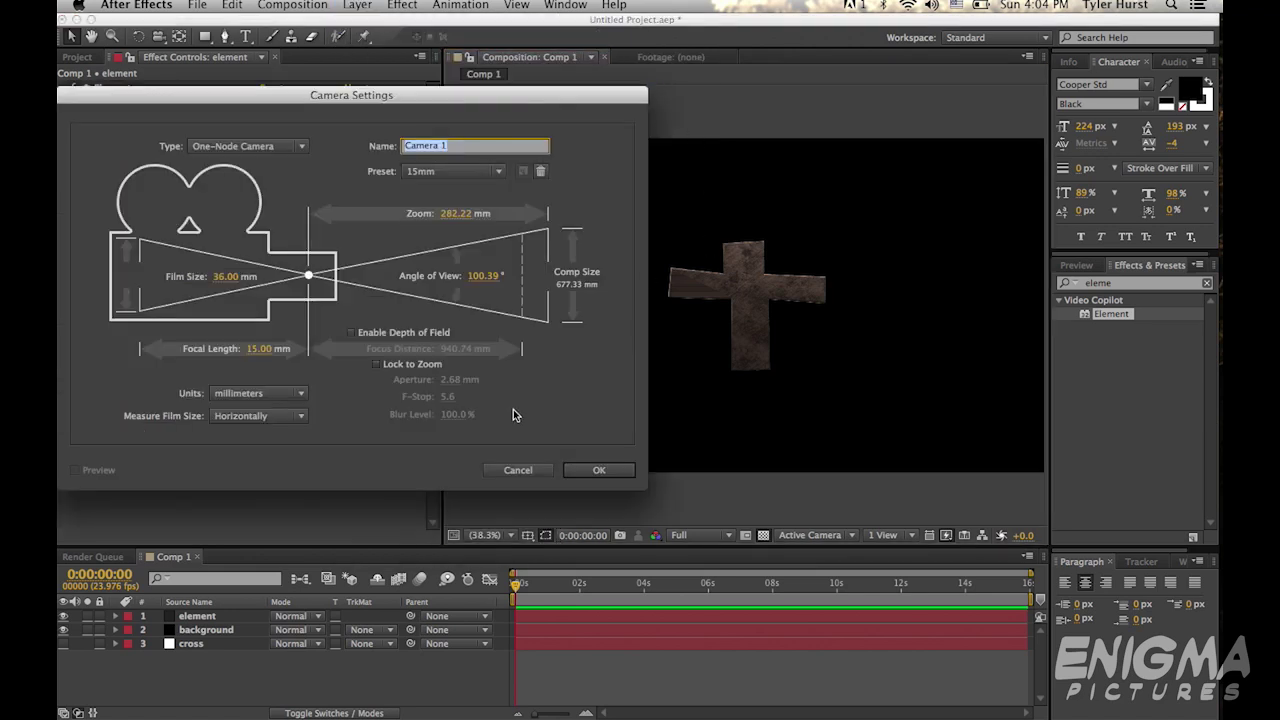
{"action": "left_click", "coordinate": [490, 172]}
{"action": "left_click", "coordinate": [455, 282]}
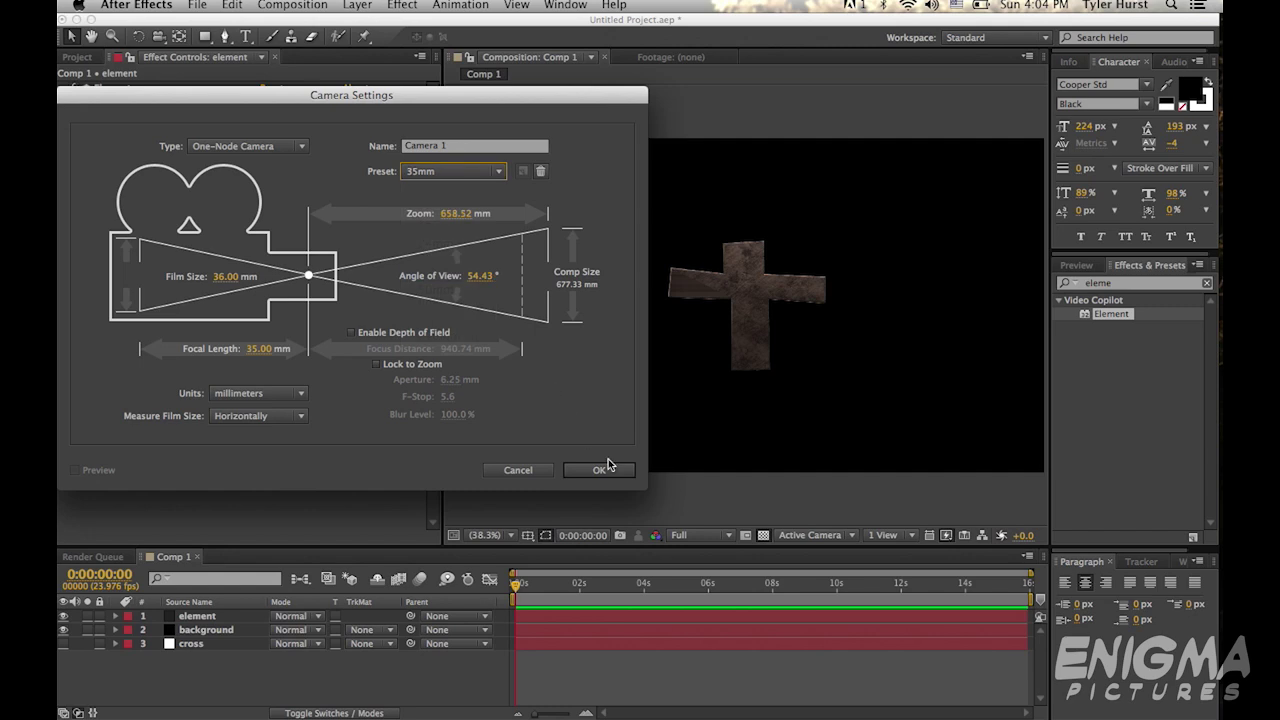
{"action": "left_click", "coordinate": [605, 468]}
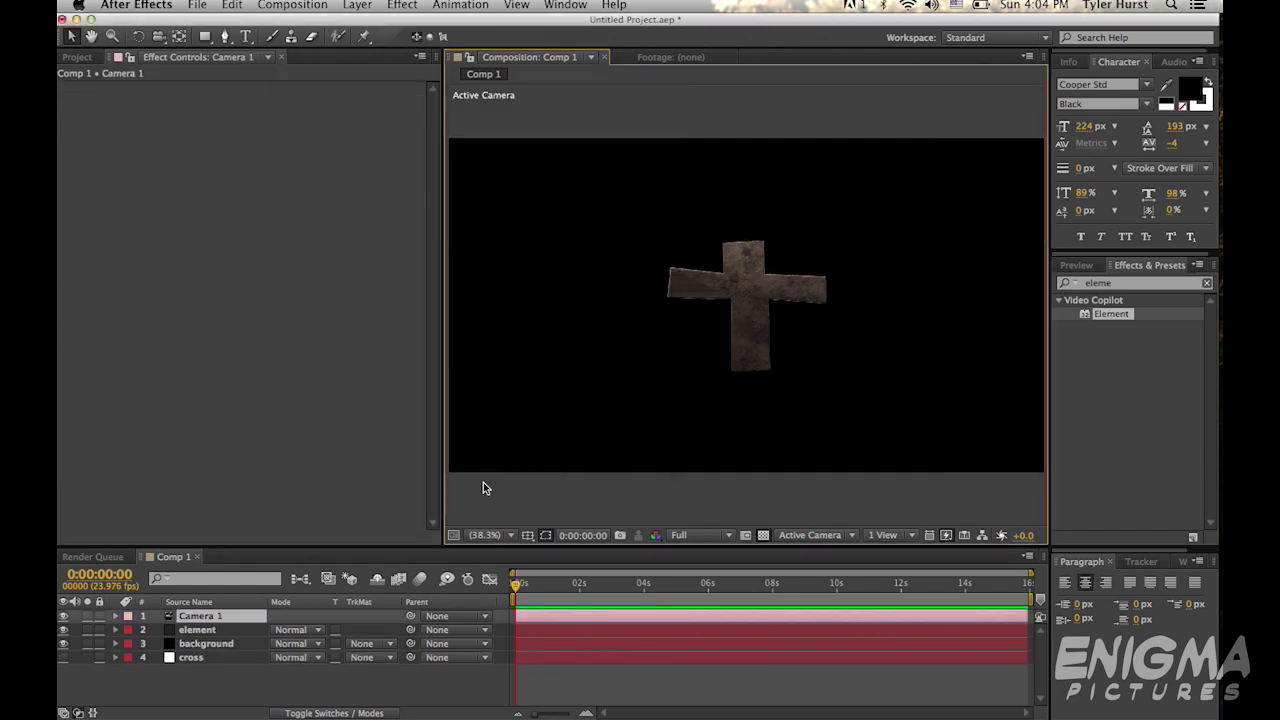
- Orbit the camera so the bronze cross is seen at an angle, revealing its thickness
{"action": "key", "text": "c"}
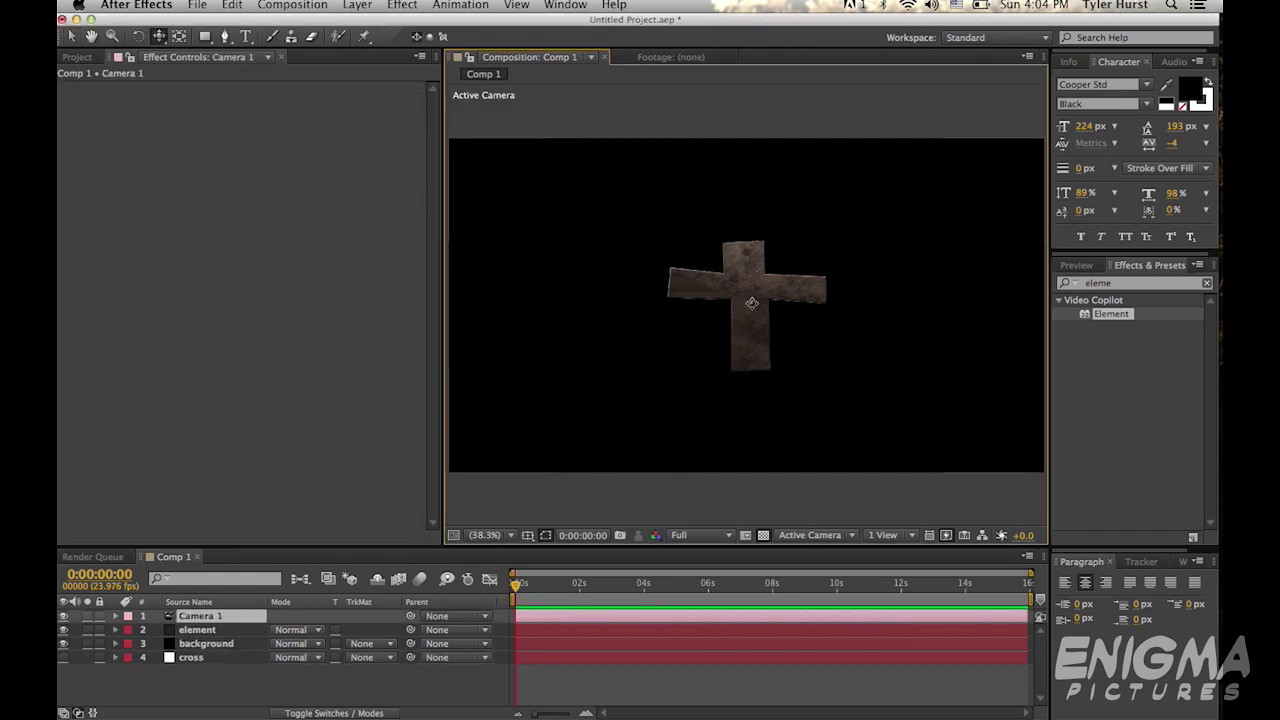
{"action": "left_click_drag", "start_coordinate": [741, 308], "coordinate": [737, 297]}
{"action": "mouse_move", "coordinate": [755, 254]}
{"action": "left_mouse_down"}
{"action": "mouse_move", "coordinate": [744, 284]}
{"action": "mouse_move", "coordinate": [726, 271]}
{"action": "mouse_move", "coordinate": [842, 276]}
{"action": "left_mouse_up"}
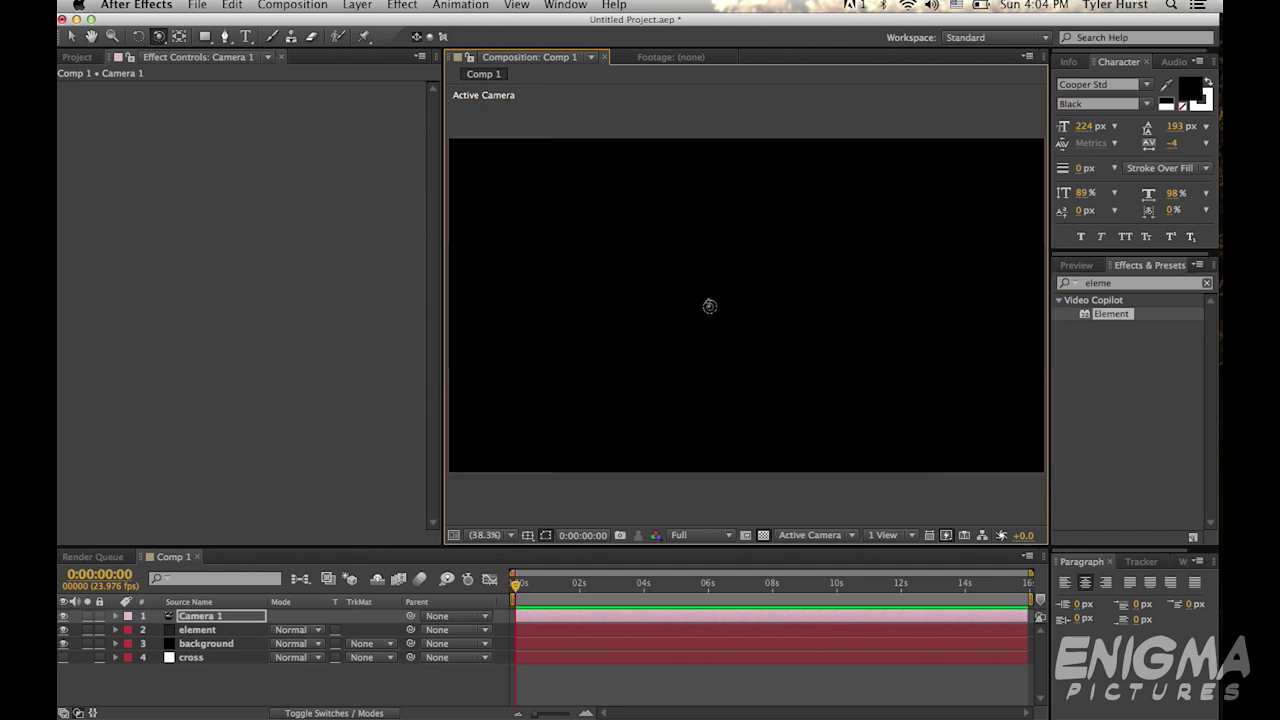
{"action": "left_click_drag", "start_coordinate": [709, 306], "coordinate": [634, 297]}
{"action": "left_click_drag", "start_coordinate": [783, 313], "coordinate": [726, 313]}
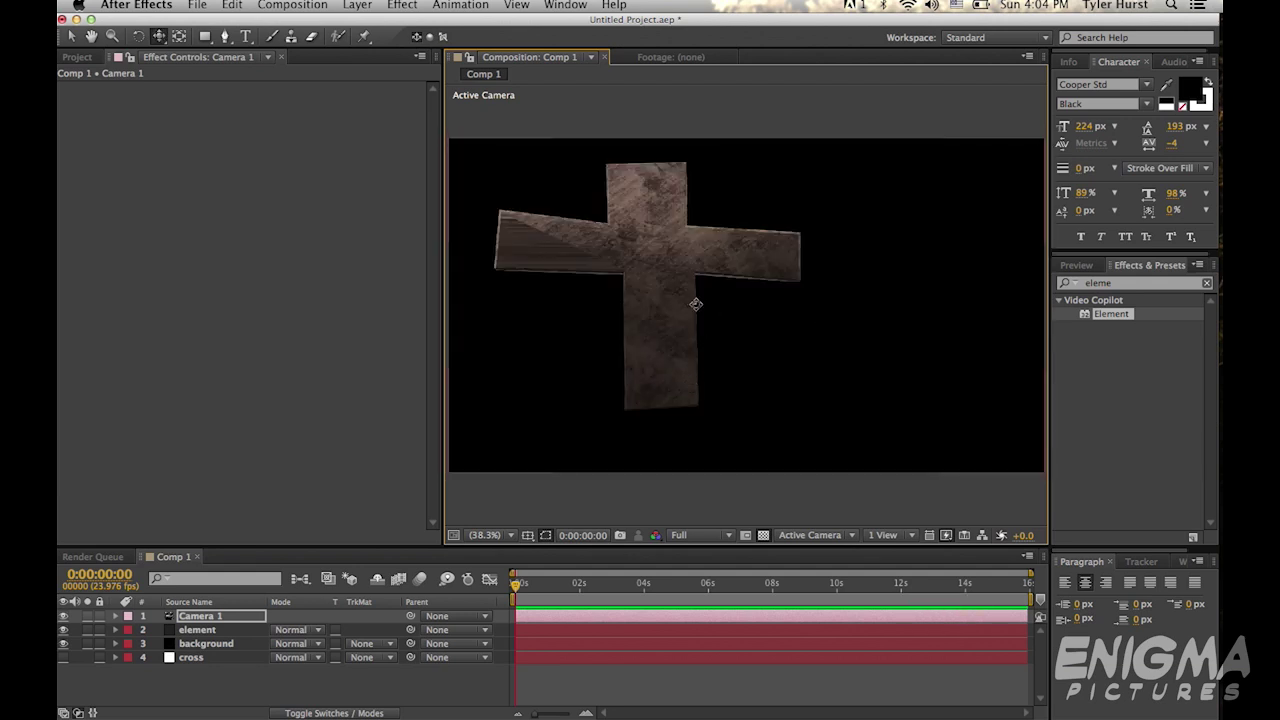
{"action": "mouse_move", "coordinate": [695, 304]}
{"action": "left_mouse_down"}
{"action": "mouse_move", "coordinate": [798, 331]}
{"action": "mouse_move", "coordinate": [806, 294]}
{"action": "left_mouse_up"}
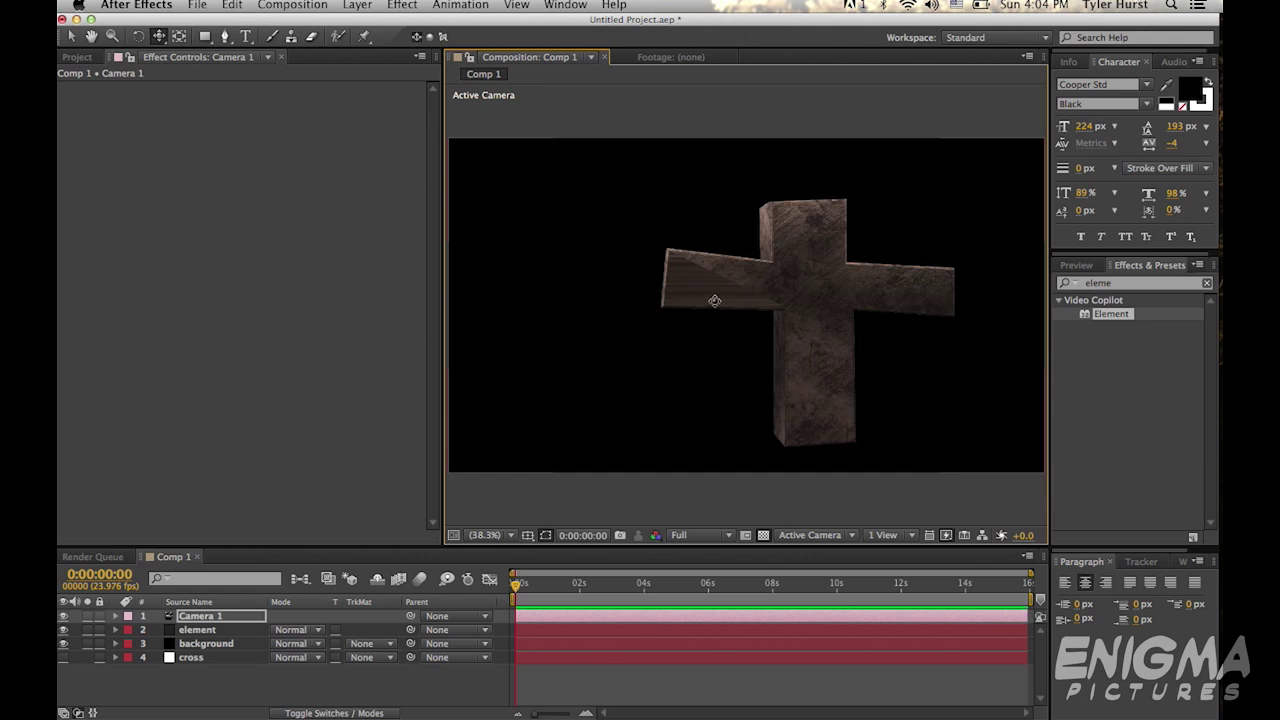
{"action": "left_click", "coordinate": [205, 630]}
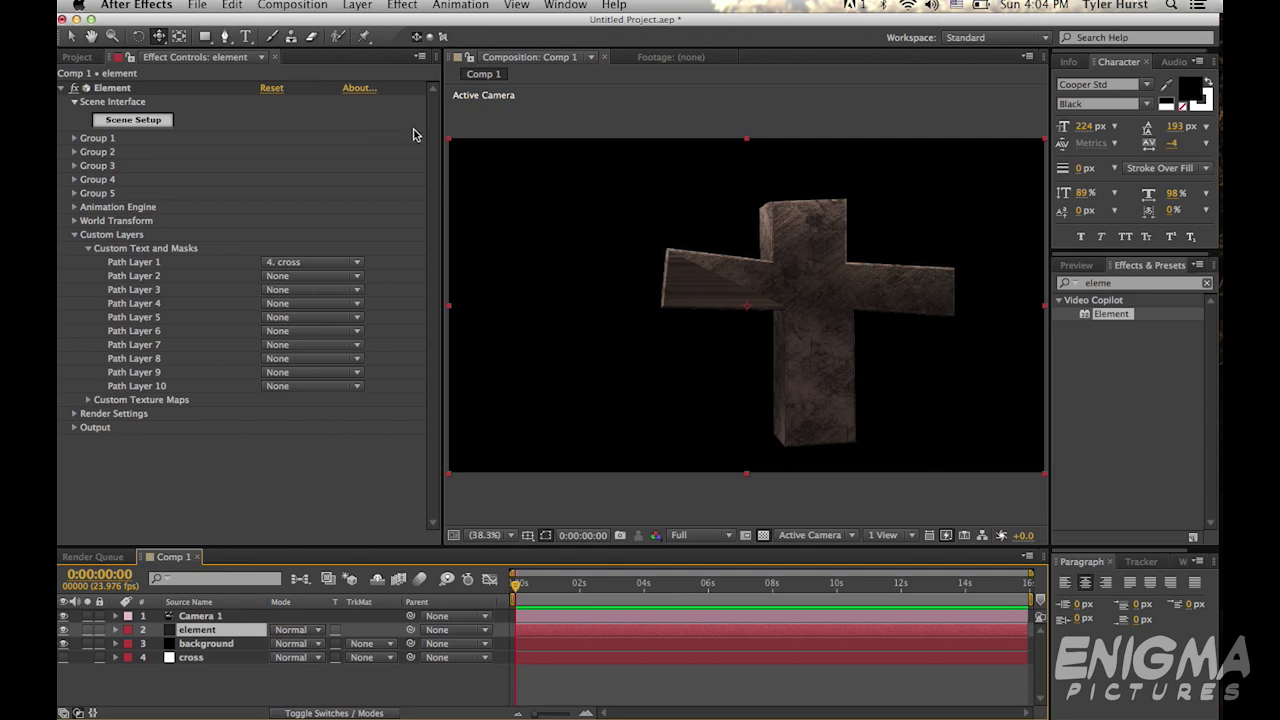
- Orbit the camera further so the cross sits nearer centre at a gentler angle
{"action": "left_click", "coordinate": [704, 248]}
{"action": "mouse_move", "coordinate": [658, 241]}
{"action": "left_mouse_down"}
{"action": "mouse_move", "coordinate": [753, 261]}
{"action": "mouse_move", "coordinate": [703, 258]}
{"action": "left_mouse_up"}
{"action": "right_click", "coordinate": [746, 255]}
{"action": "left_click", "coordinate": [703, 251]}
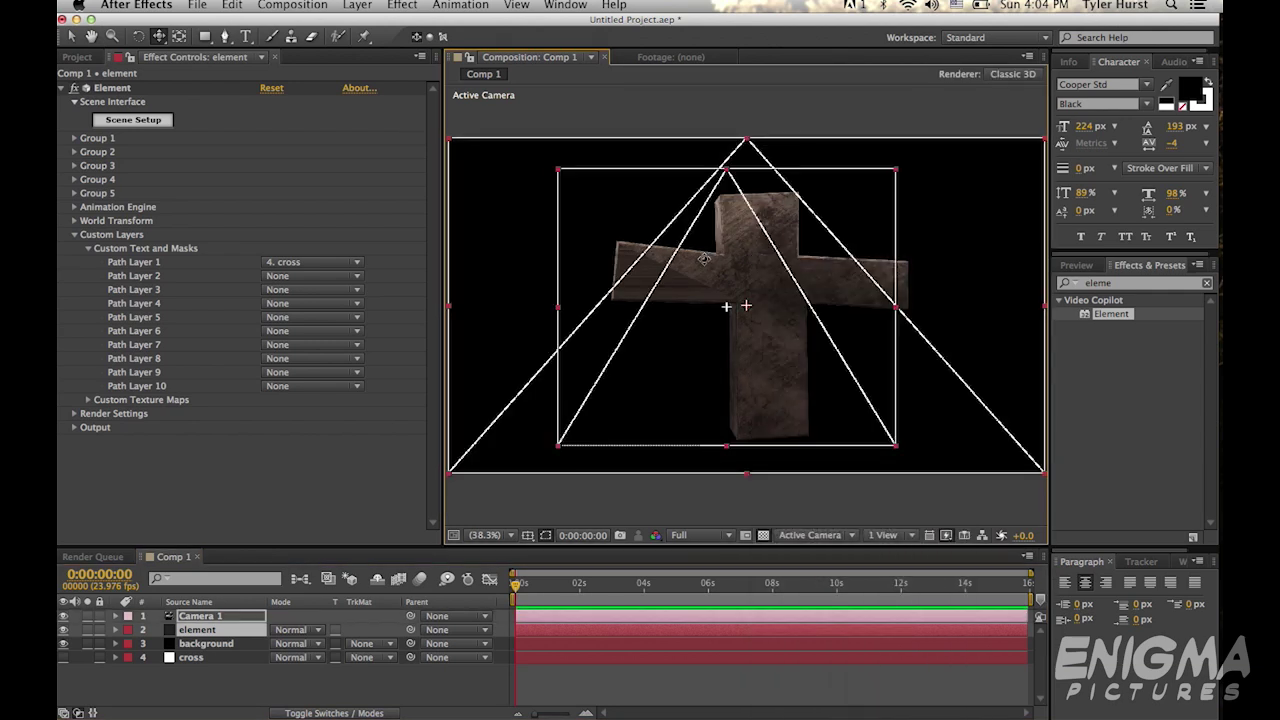